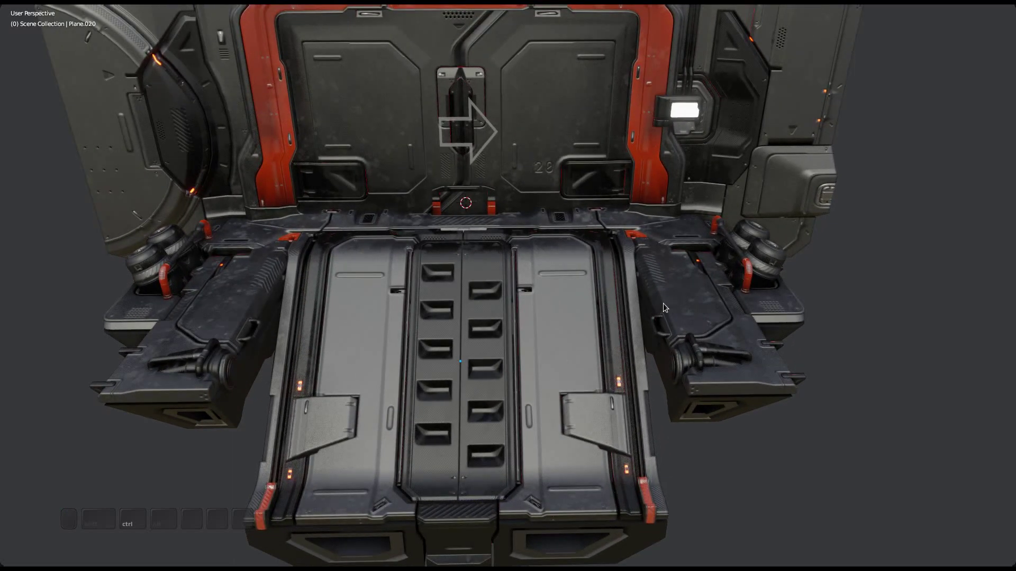
Isolate the angular side panel beside the ramp and select the small recessed-bolt face near its front edge in Edit Mode.
{"action": "key", "text": "ctrl+f"}
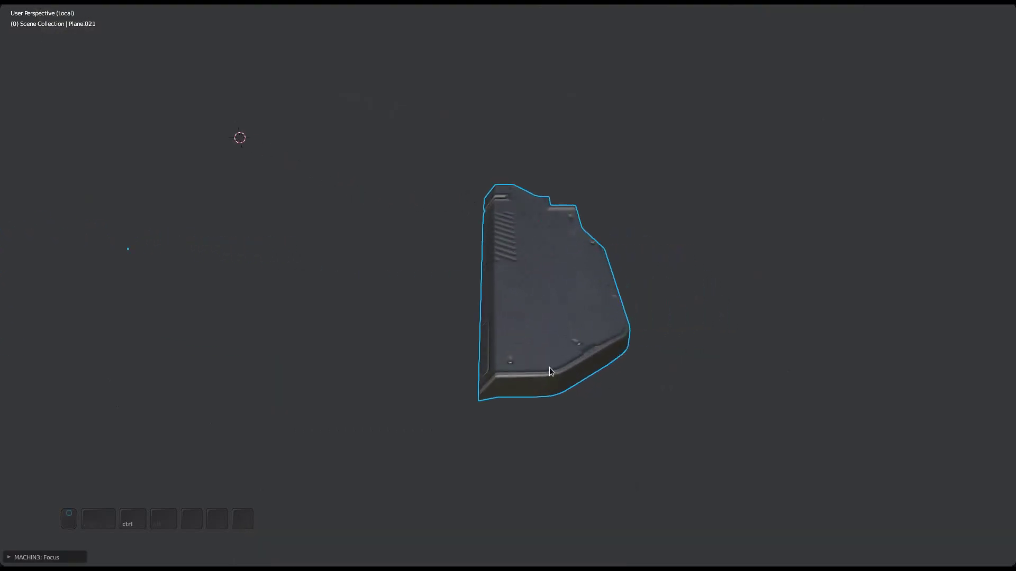
{"action": "middle_click_drag", "start_coordinate": [573, 324], "coordinate": [495, 477], "text": "shift"}
{"action": "key", "text": "Tab"}
{"action": "left_click", "coordinate": [516, 396]}
{"action": "middle_click_drag", "start_coordinate": [516, 395], "coordinate": [518, 309]}
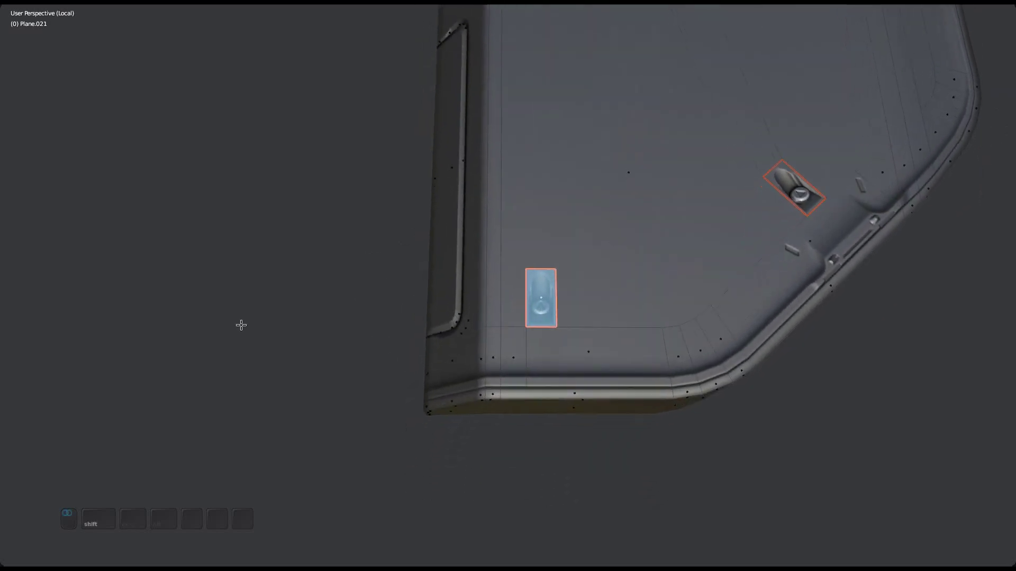
Try Adjust Trim on the selected bolt face, rotating it 540° and switching to trim 048 with AUTO fit.
{"action": "key", "text": "d"}
{"action": "left_click", "coordinate": [246, 254]}
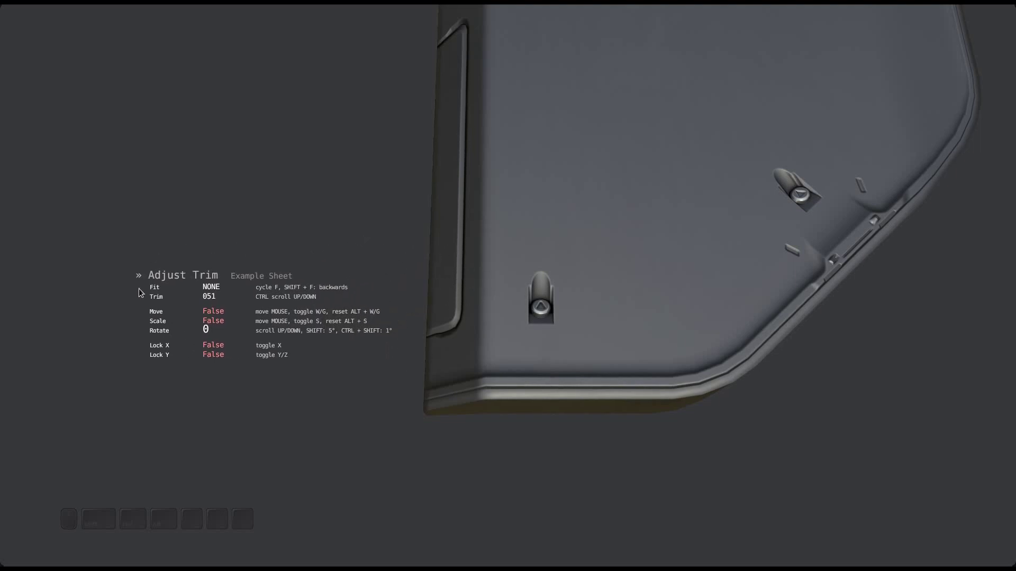
{"action": "scroll", "coordinate": [139, 288], "scroll_direction": "up", "scroll_amount": 3}
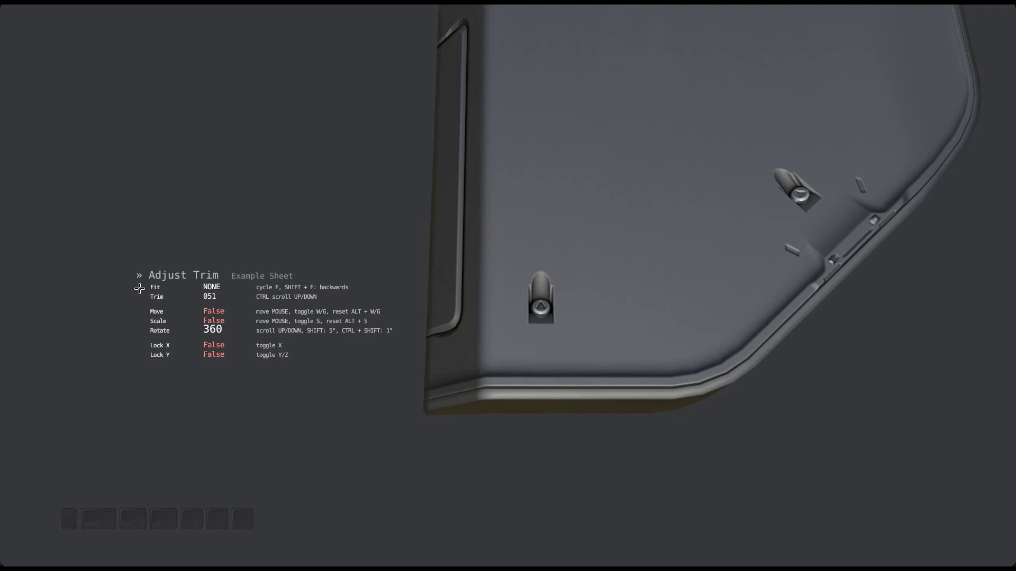
{"action": "key", "text": "f"}
{"action": "scroll", "coordinate": [139, 288], "scroll_direction": "up", "scroll_amount": 2, "text": "ctrl"}
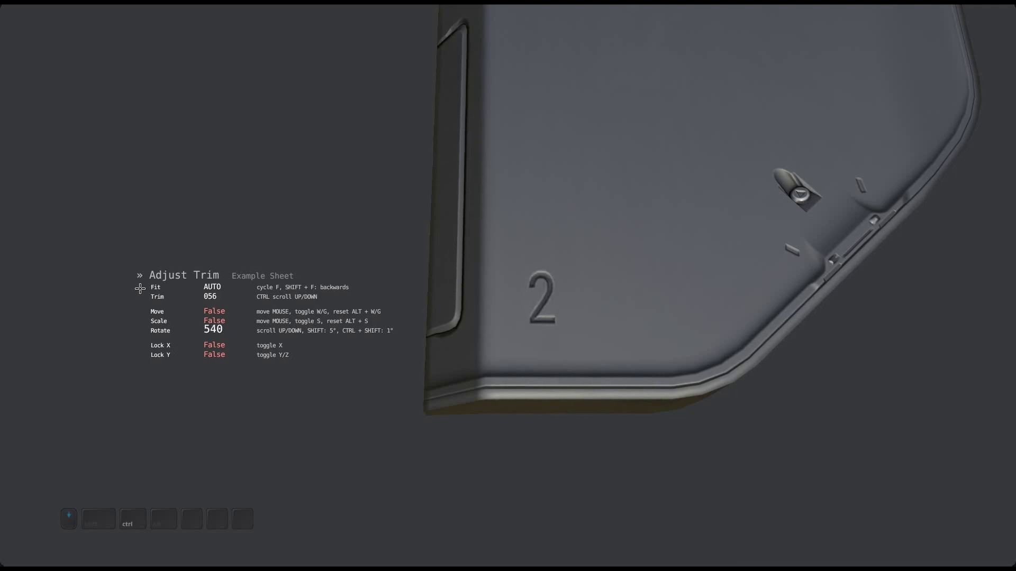
{"action": "scroll", "coordinate": [139, 288], "scroll_direction": "down", "scroll_amount": 4, "text": "ctrl"}
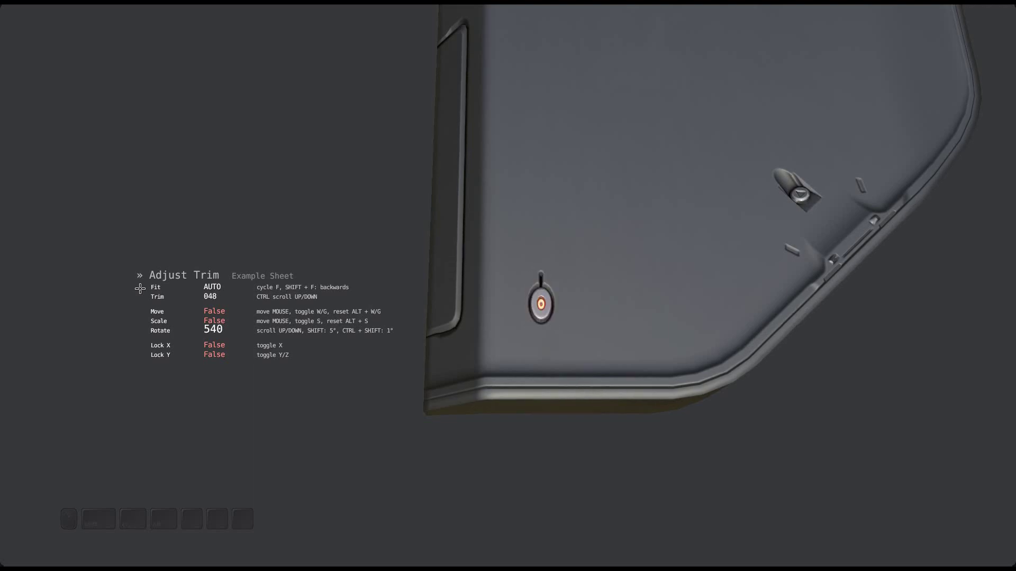
{"action": "left_click", "coordinate": [140, 288]}
Try the FITINSIDE and FITOUTSIDE modes on the bolt face's trim 051 while it is rotated 90°.
{"action": "middle_click_drag", "start_coordinate": [316, 310], "coordinate": [311, 348], "text": "shift"}
{"action": "middle_click_drag", "start_coordinate": [280, 391], "coordinate": [291, 367], "text": "shift"}
{"action": "key", "text": "d"}
{"action": "key", "text": "a"}
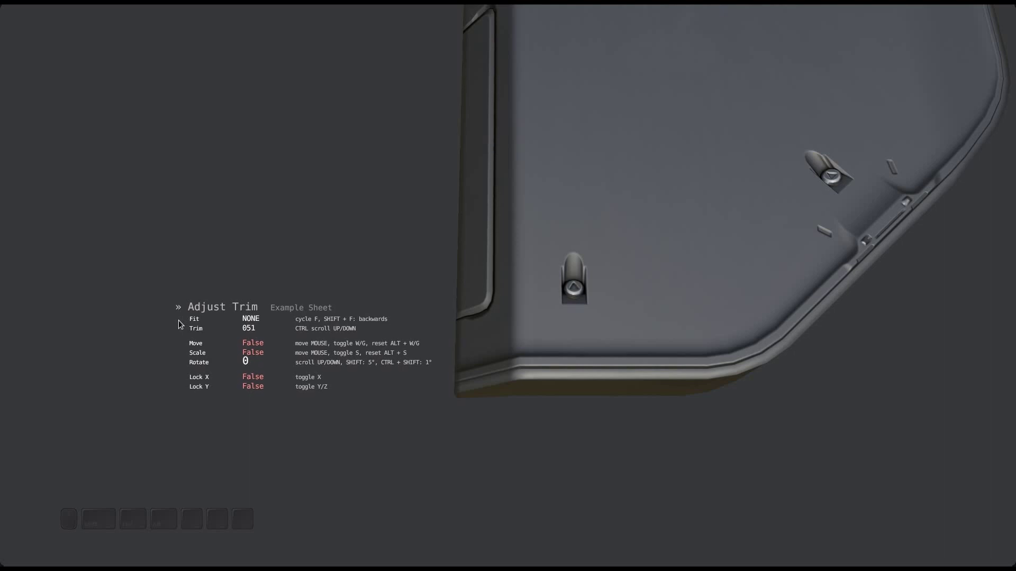
{"action": "key", "text": "f"}
{"action": "key", "text": "f"}
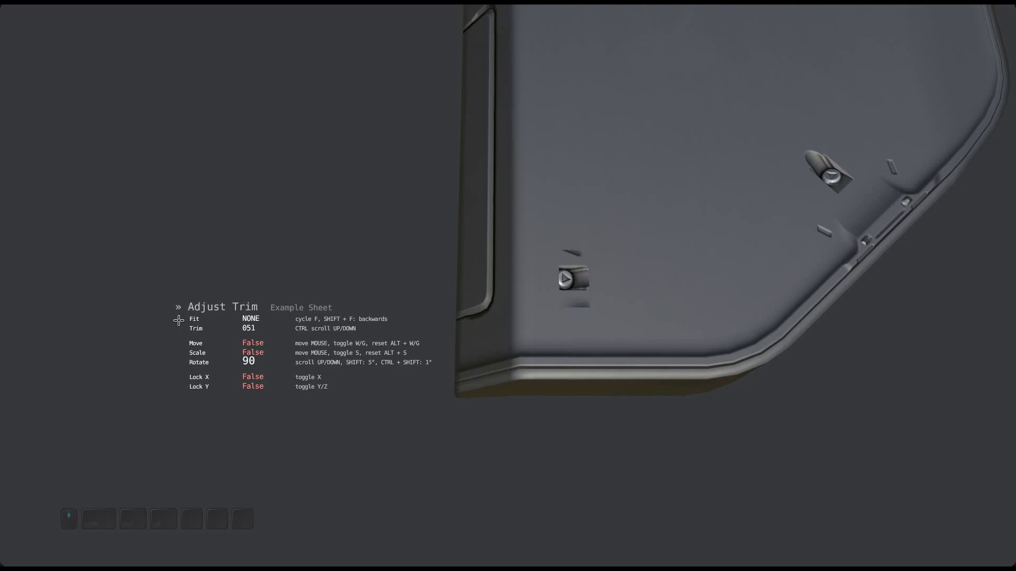
{"action": "middle_click_drag", "start_coordinate": [178, 321], "coordinate": [158, 324], "text": "shift"}
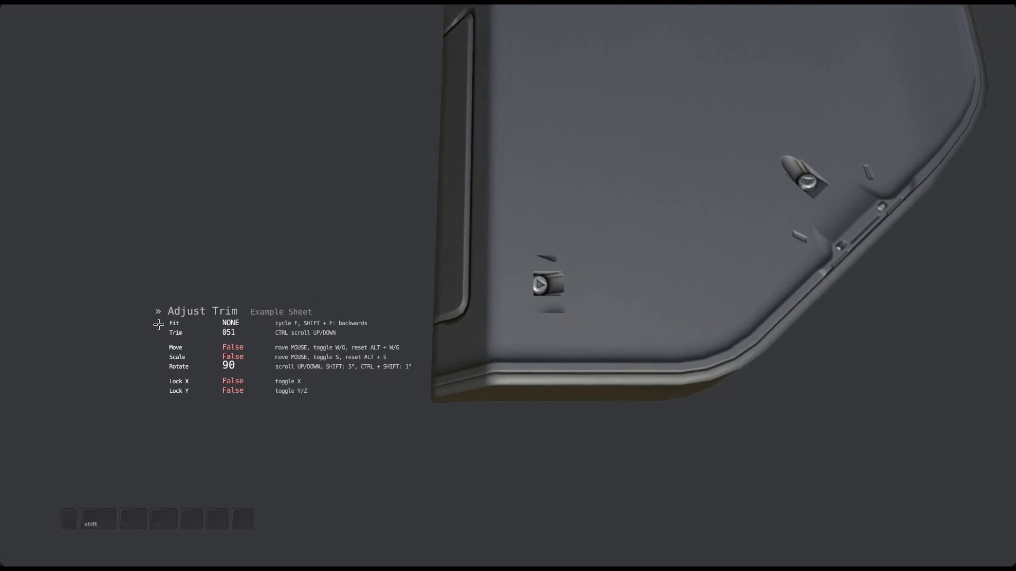
{"action": "key", "text": "f"}
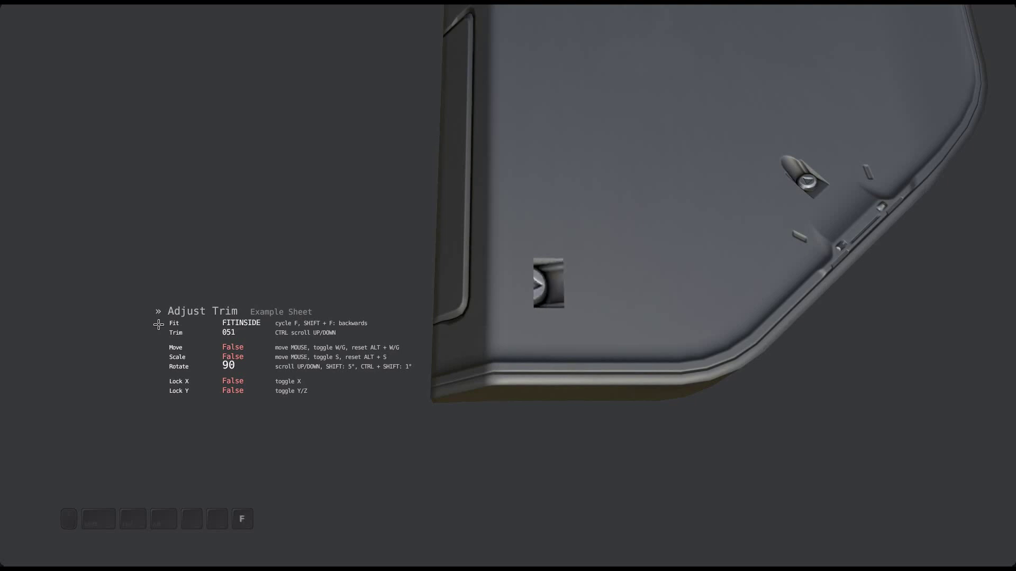
{"action": "key", "text": "f"}
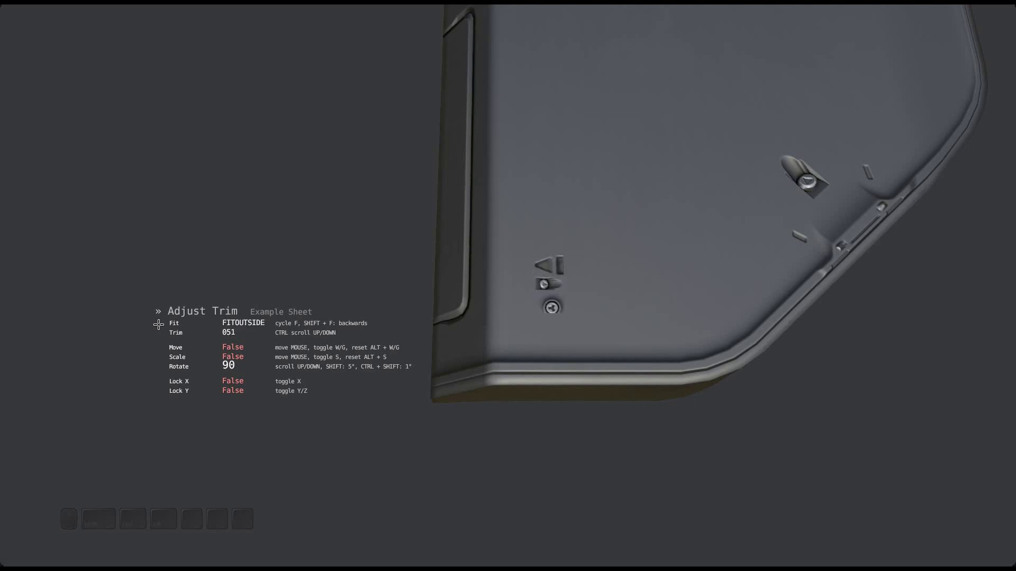
{"action": "key", "text": "f"}
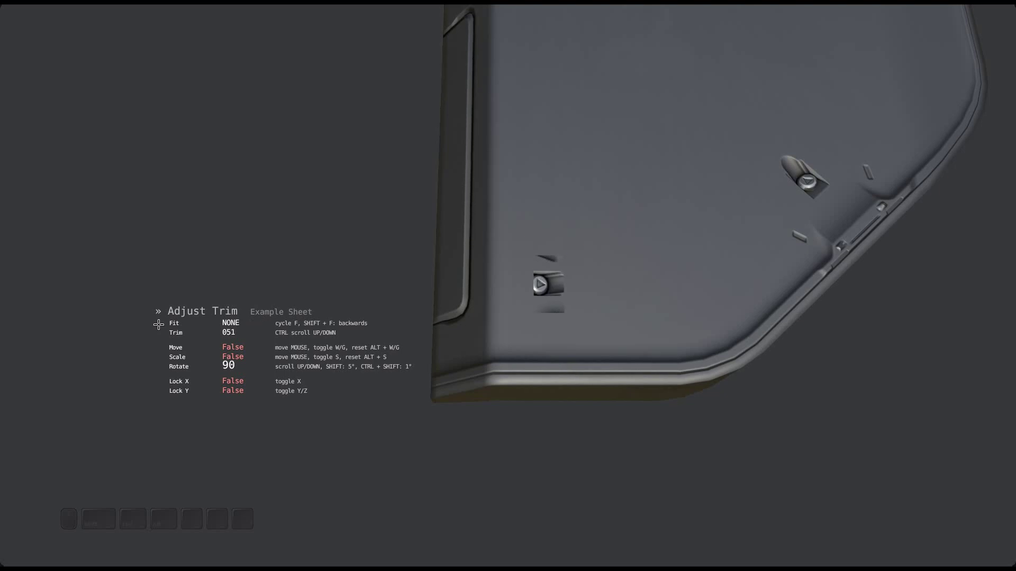
{"action": "scroll", "coordinate": [158, 324], "scroll_direction": "down", "scroll_amount": 2}
Try moving trim 051 within the bolt face with Lock Y enabled.
{"action": "middle_click_drag", "start_coordinate": [158, 325], "coordinate": [107, 327], "text": "shift"}
{"action": "middle_click_drag", "start_coordinate": [200, 304], "coordinate": [188, 338], "text": "ctrl"}
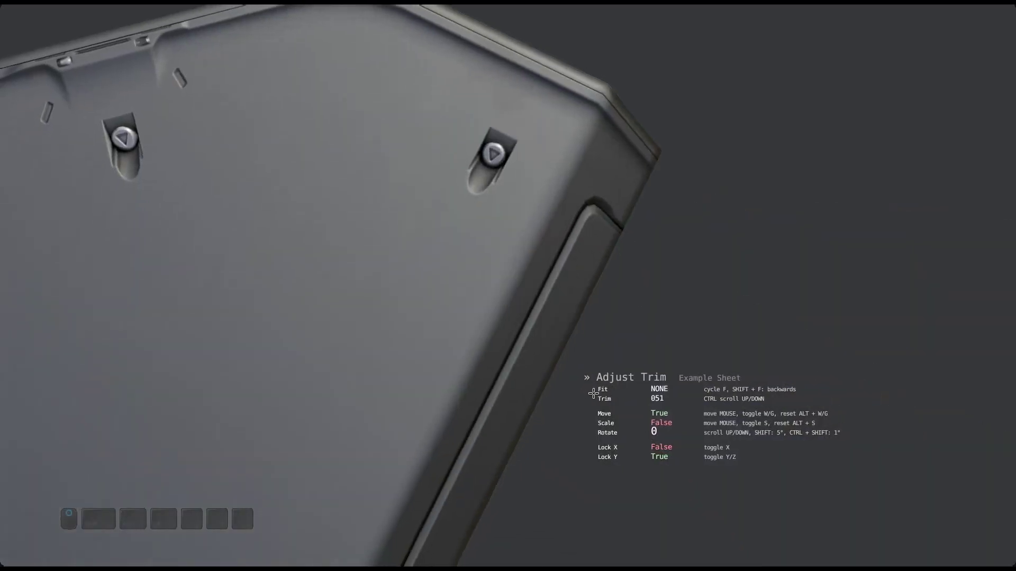
{"action": "middle_click_drag", "start_coordinate": [593, 393], "coordinate": [625, 399]}
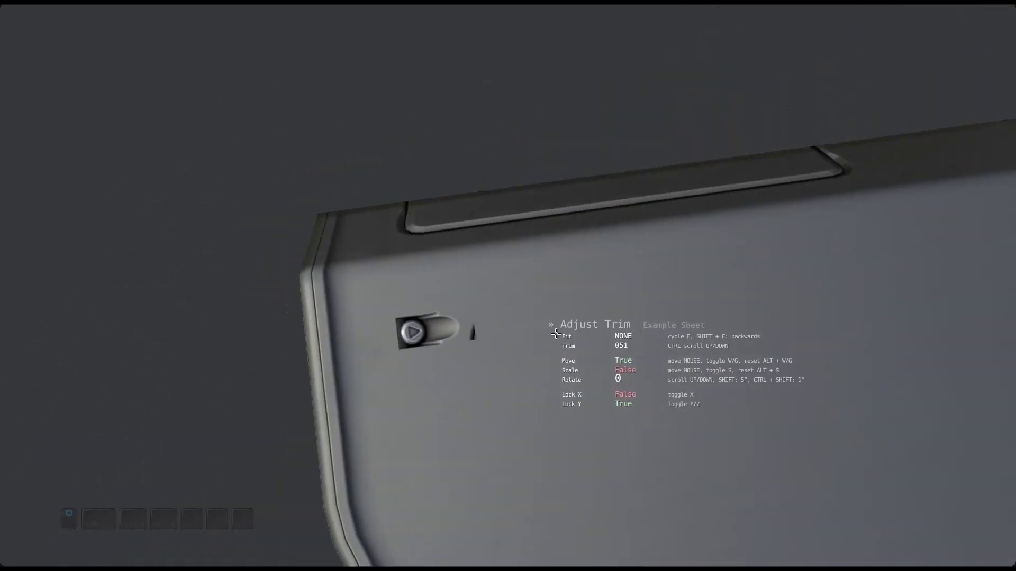
{"action": "key", "text": "w"}
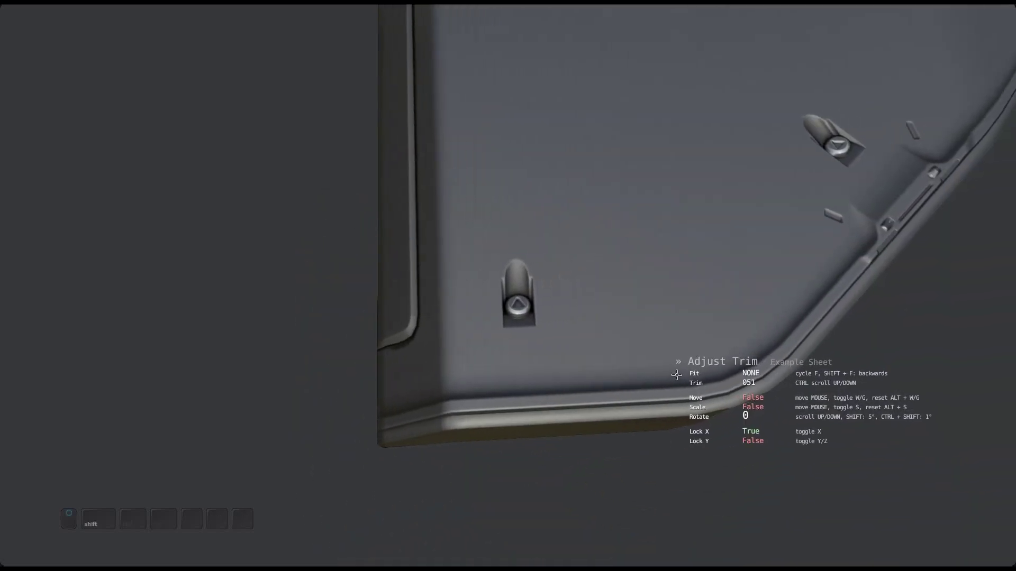
Try scaling the bolt face's trim with the axis locks toggled, and reset its scale.
{"action": "mouse_move", "coordinate": [586, 354]}
{"action": "middle_mouse_down", "text": "shift"}
{"action": "mouse_move", "coordinate": [564, 340]}
{"action": "mouse_move", "coordinate": [529, 346]}
{"action": "middle_mouse_up", "text": "shift"}
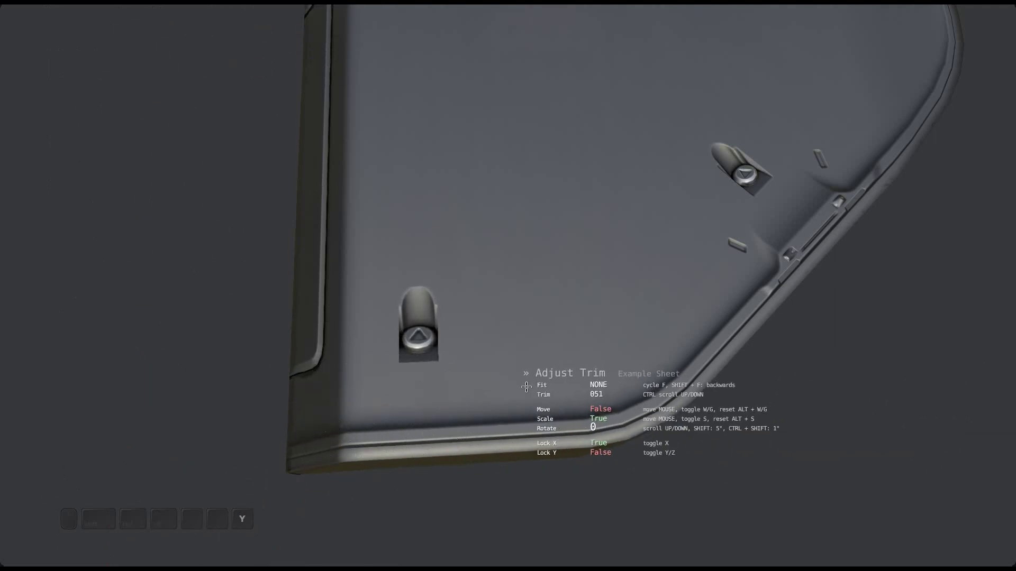
{"action": "key", "text": "x"}
{"action": "key", "text": "y"}
{"action": "key", "text": "alt+s"}
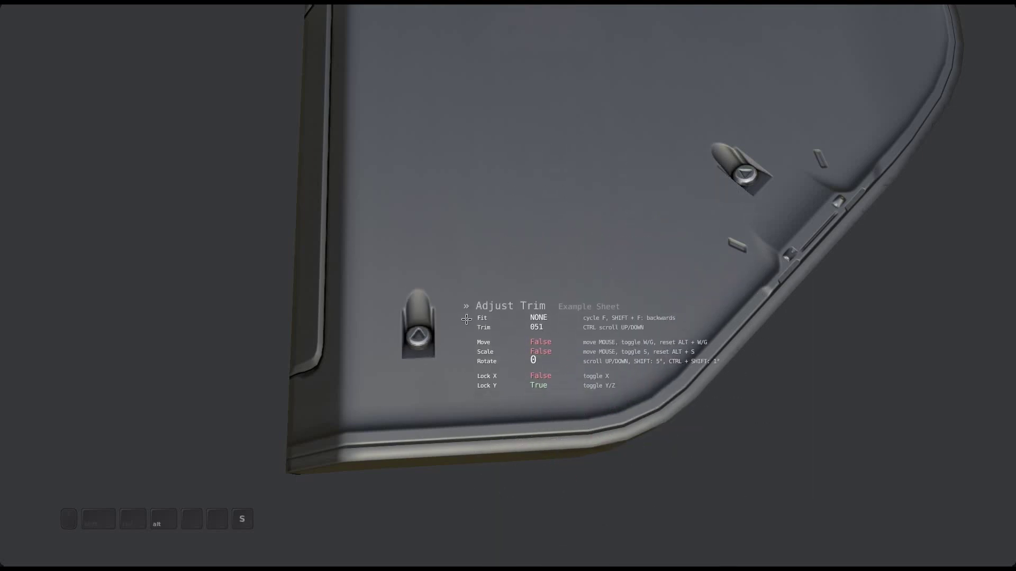
{"action": "middle_click_drag", "start_coordinate": [466, 361], "coordinate": [539, 375], "text": "shift"}
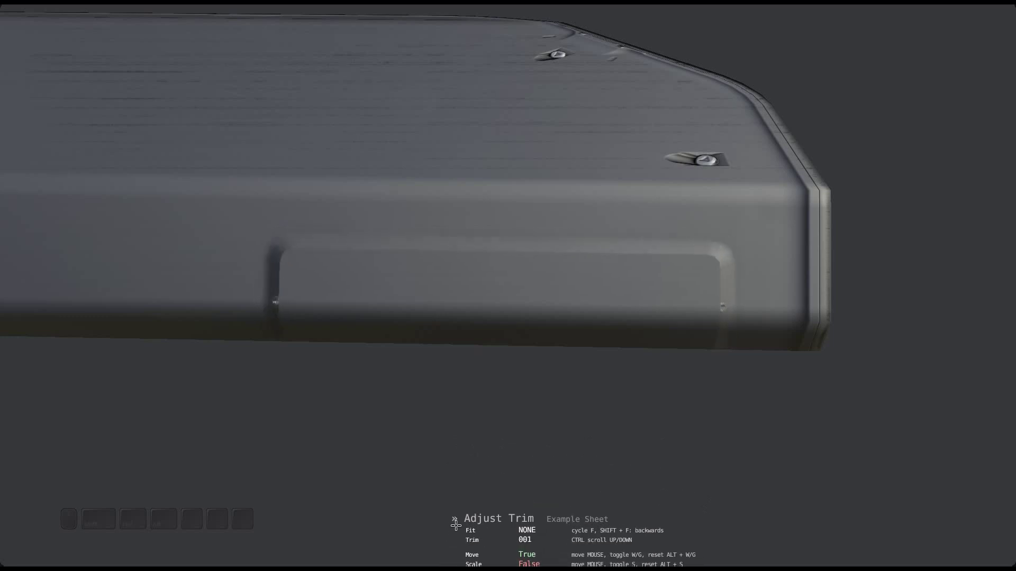
{"action": "left_click", "coordinate": [456, 529]}
Set the border strip around the panel's side recess to trim 001 with AUTO fit in Adjust Trim.
{"action": "middle_click_drag", "start_coordinate": [527, 489], "coordinate": [492, 457], "text": "shift"}
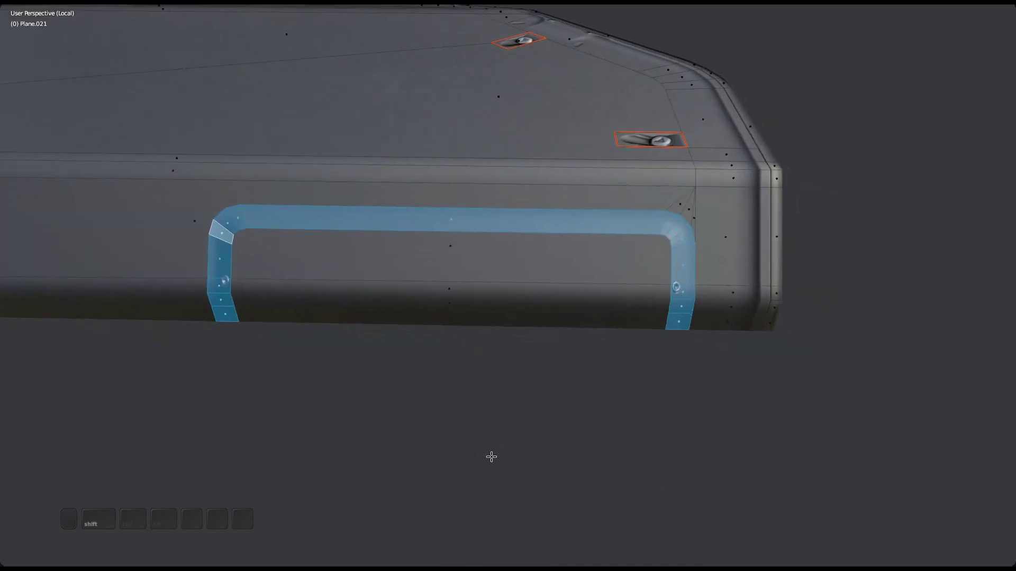
{"action": "key", "text": "d"}
{"action": "key", "text": "a"}
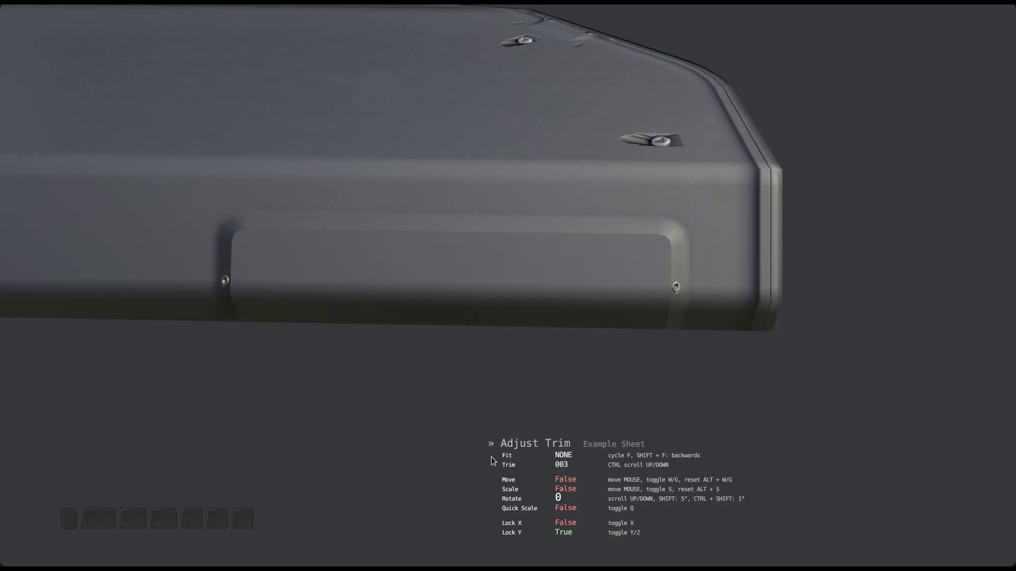
{"action": "key", "text": "f"}
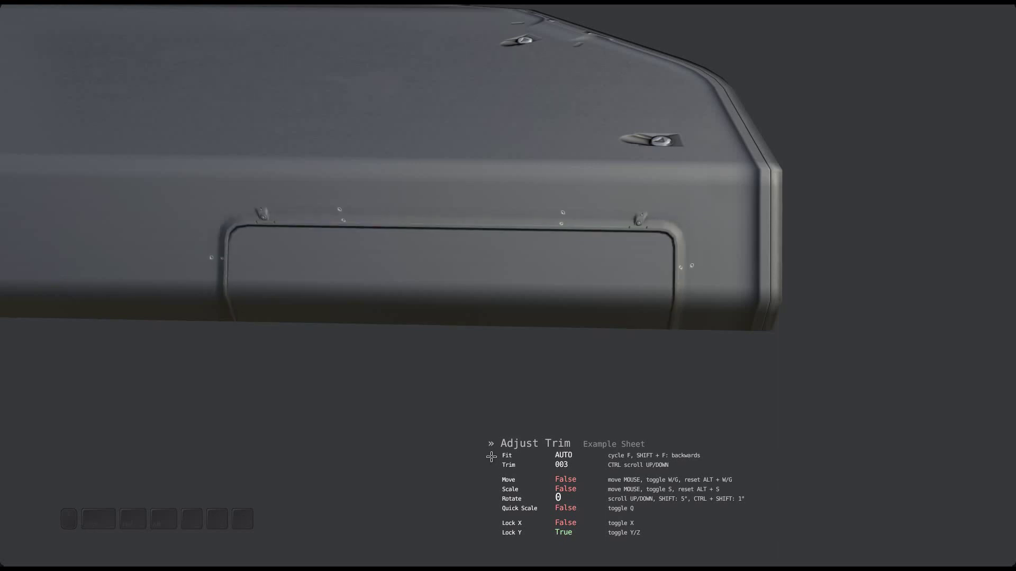
{"action": "scroll", "coordinate": [491, 458], "scroll_direction": "up", "scroll_amount": 8, "text": "ctrl"}
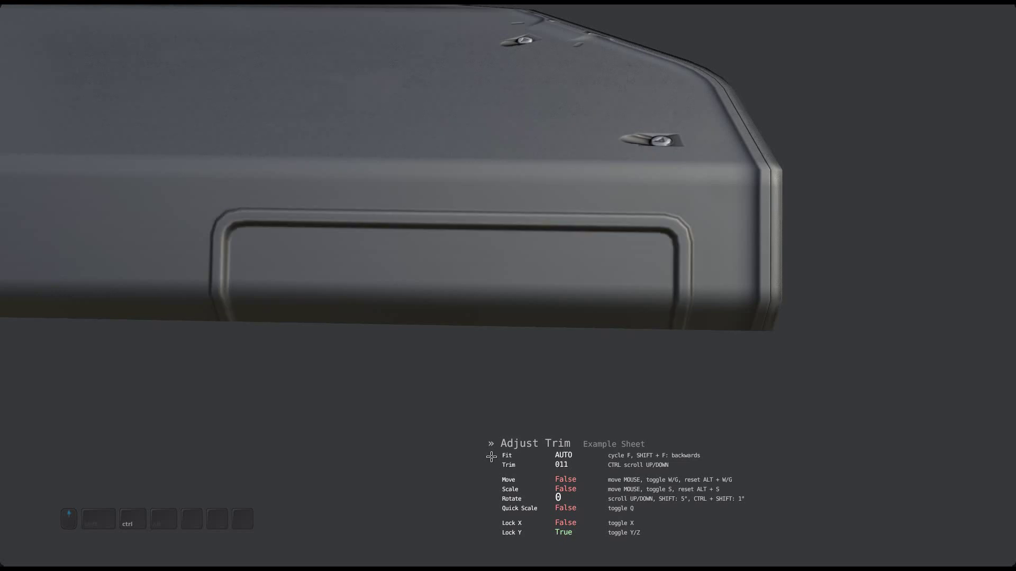
{"action": "scroll", "coordinate": [491, 457], "scroll_direction": "down", "scroll_amount": 8, "text": "ctrl"}
{"action": "scroll", "coordinate": [491, 458], "scroll_direction": "down", "scroll_amount": 1, "text": "ctrl"}
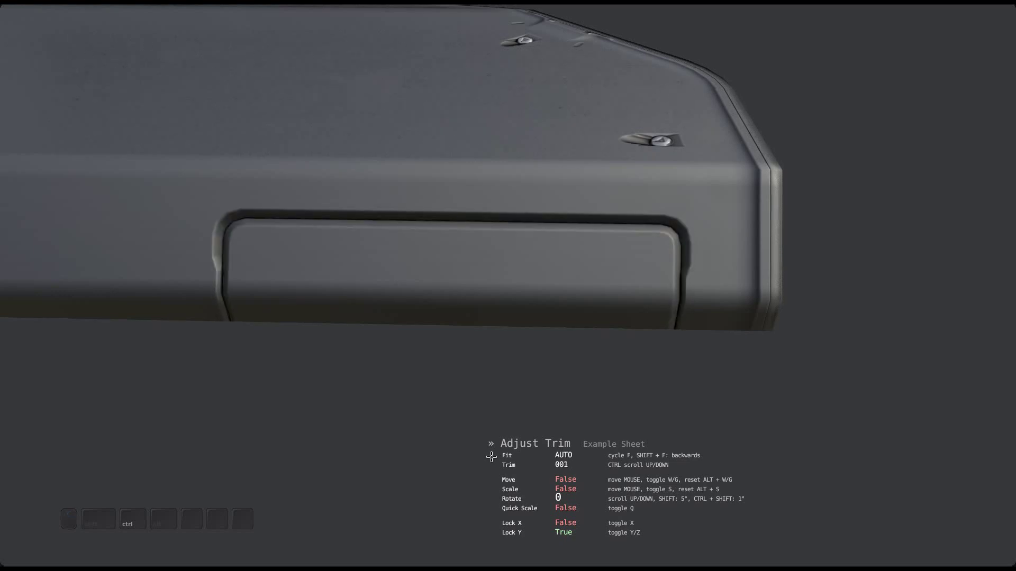
{"action": "left_click", "coordinate": [492, 456]}
Deselect the border strip, bring up the UV editor with the Example Sheet beside the model, and leave Edit Mode.
{"action": "scroll", "coordinate": [492, 454], "scroll_direction": "down", "scroll_amount": 2}
{"action": "key", "text": "a"}
{"action": "middle_click_drag", "start_coordinate": [572, 431], "coordinate": [490, 422]}
{"action": "key", "text": "shift+space"}
{"action": "middle_click_drag", "start_coordinate": [390, 428], "coordinate": [276, 317]}
{"action": "scroll", "coordinate": [635, 201], "scroll_direction": "up", "scroll_amount": 3}
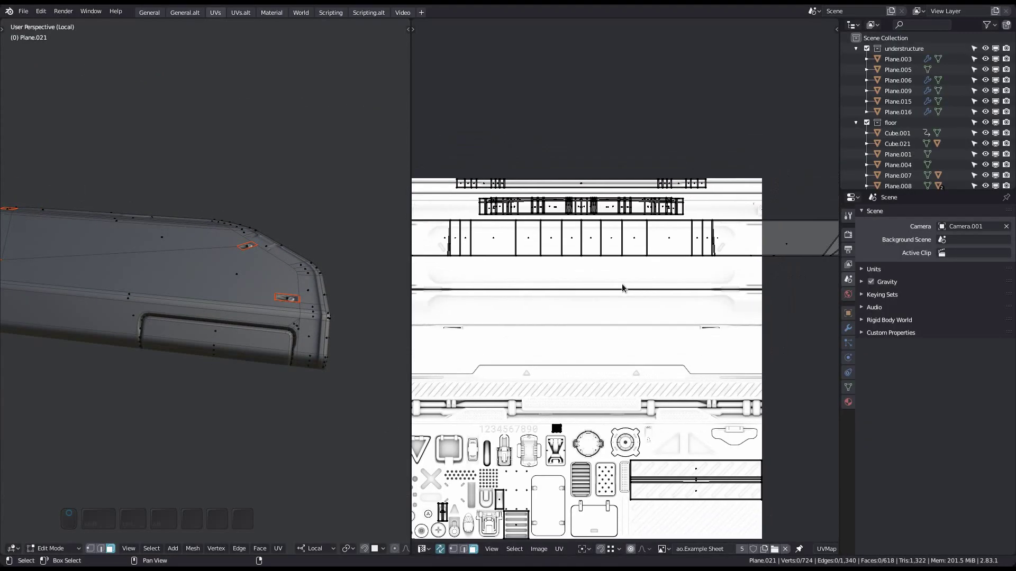
{"action": "key", "text": "Tab"}
{"action": "scroll", "coordinate": [636, 217], "scroll_direction": "down", "scroll_amount": 2}
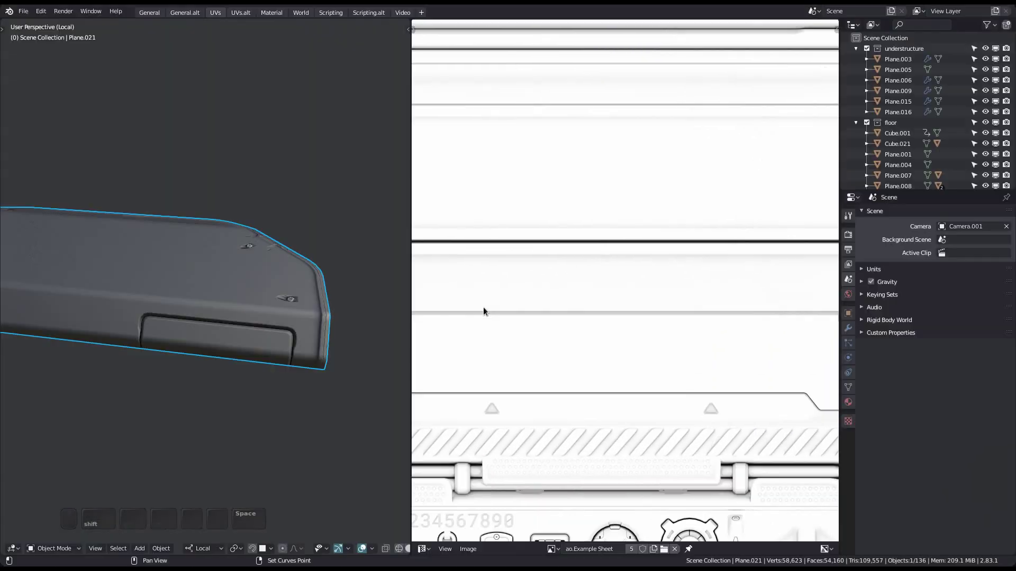
Return to Edit Mode and select the whole face loop of the border strip around the side recess.
{"action": "middle_click_drag", "start_coordinate": [384, 375], "coordinate": [467, 371], "text": "shift"}
{"action": "middle_click_drag", "start_coordinate": [65, 354], "coordinate": [299, 342]}
{"action": "scroll", "coordinate": [288, 326], "scroll_direction": "up", "scroll_amount": 1}
{"action": "key", "text": "Tab"}
{"action": "scroll", "coordinate": [304, 325], "scroll_direction": "up", "scroll_amount": 3}
{"action": "left_click", "coordinate": [303, 328], "text": "alt"}
{"action": "scroll", "coordinate": [293, 359], "scroll_direction": "down", "scroll_amount": 1}
{"action": "scroll", "coordinate": [293, 359], "scroll_direction": "down", "scroll_amount": 1}
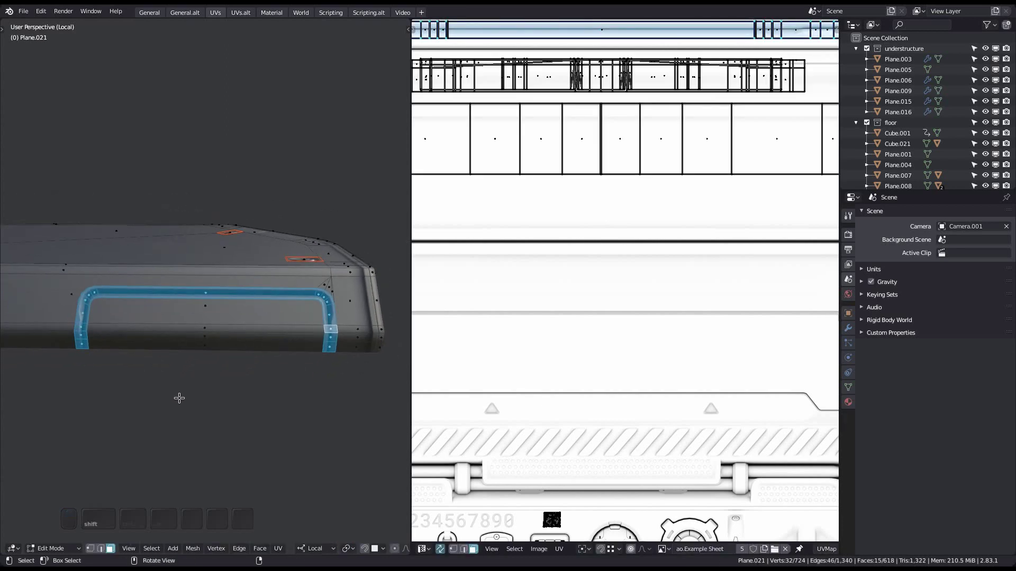
Try Quick Scale on the selected border strip in Adjust Trim, keeping trim 001 and Lock Y.
{"action": "middle_click_drag", "start_coordinate": [159, 401], "coordinate": [157, 377], "text": "shift"}
{"action": "scroll", "coordinate": [156, 378], "scroll_direction": "up", "scroll_amount": 1}
{"action": "key", "text": "d"}
{"action": "key", "text": "a"}
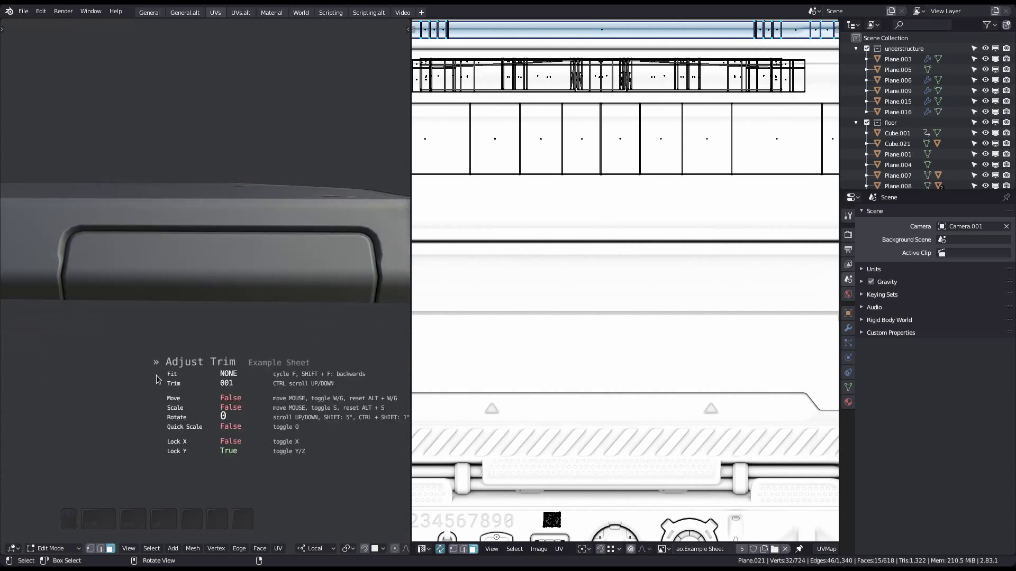
{"action": "key", "text": "q"}
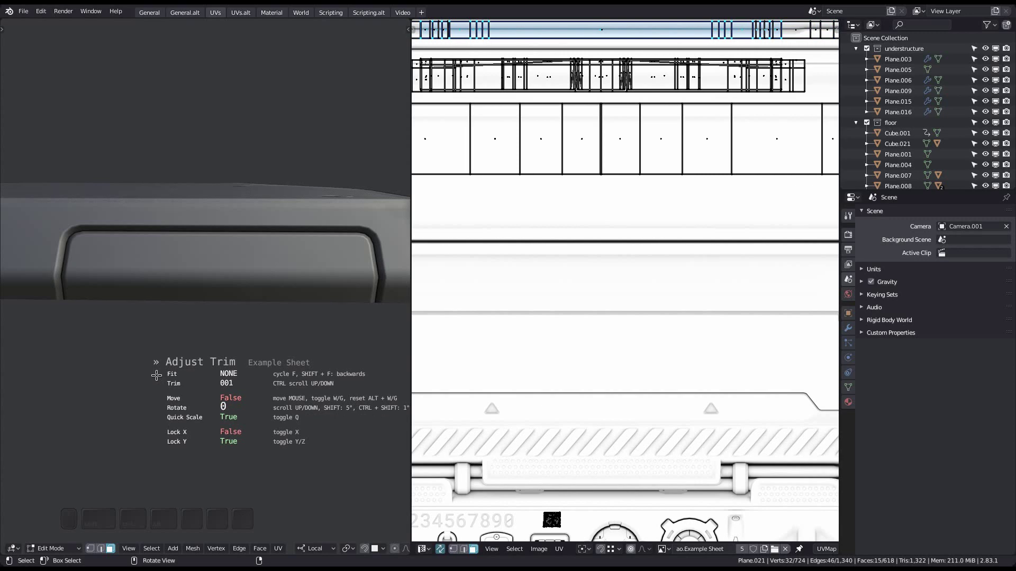
{"action": "left_click", "coordinate": [155, 375]}
Apply Quick Scale to the border strip's UVs on trim 001 with Adjust Trim.
{"action": "middle_click_drag", "start_coordinate": [567, 194], "coordinate": [570, 207], "text": "shift"}
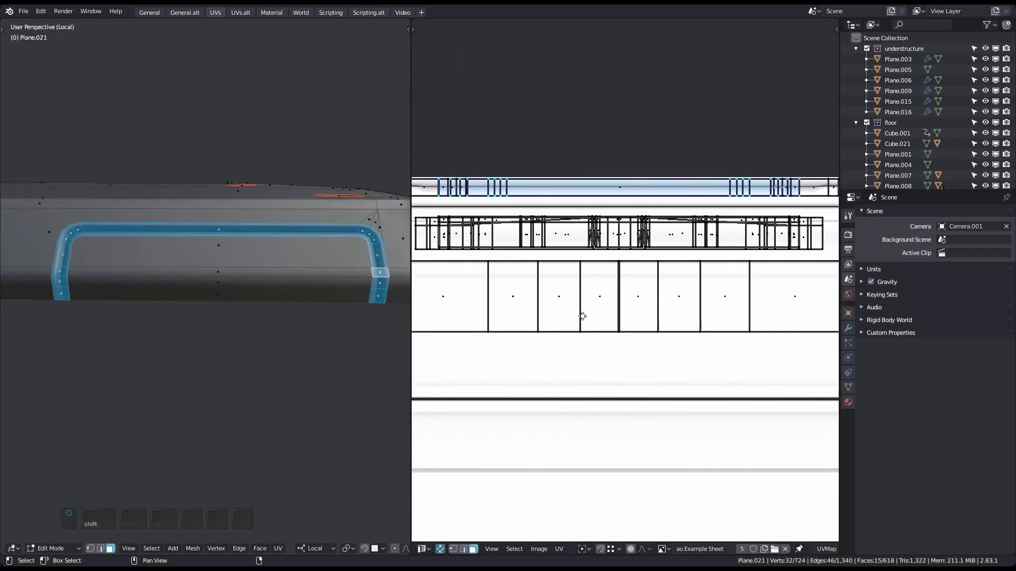
{"action": "scroll", "coordinate": [582, 316], "scroll_direction": "down", "scroll_amount": 2}
{"action": "middle_click_drag", "start_coordinate": [263, 363], "coordinate": [235, 355]}
{"action": "middle_click_drag", "start_coordinate": [647, 299], "coordinate": [644, 352]}
{"action": "scroll", "coordinate": [646, 324], "scroll_direction": "down", "scroll_amount": 1}
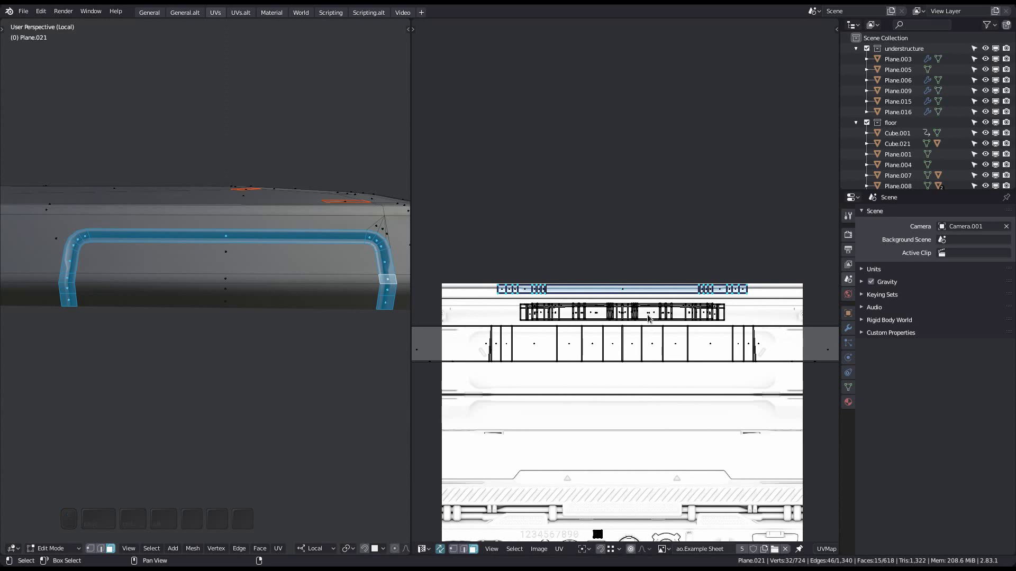
{"action": "middle_click_drag", "start_coordinate": [462, 339], "coordinate": [466, 332], "text": "shift"}
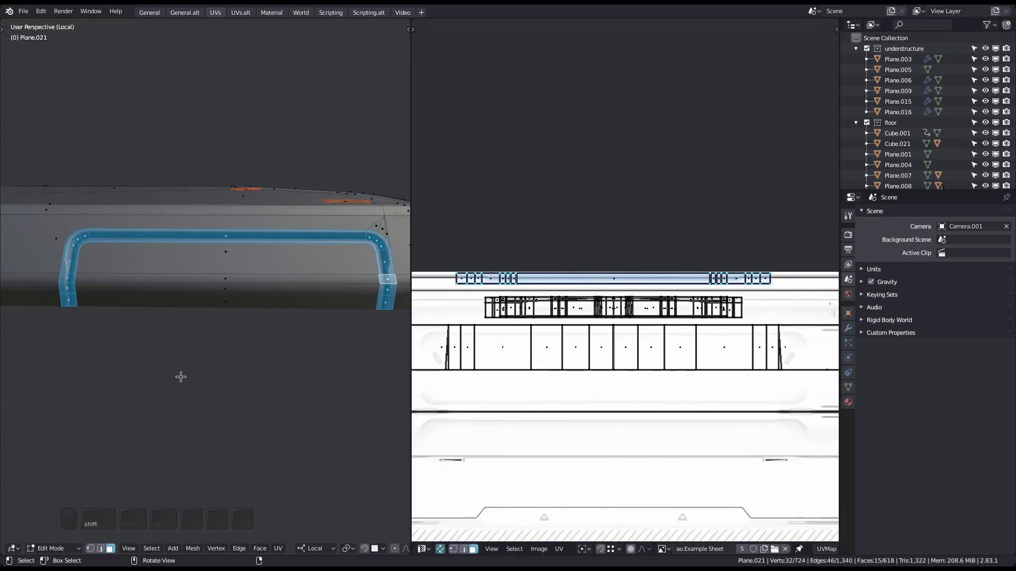
{"action": "key", "text": "d"}
{"action": "key", "text": "a"}
{"action": "key", "text": "q"}
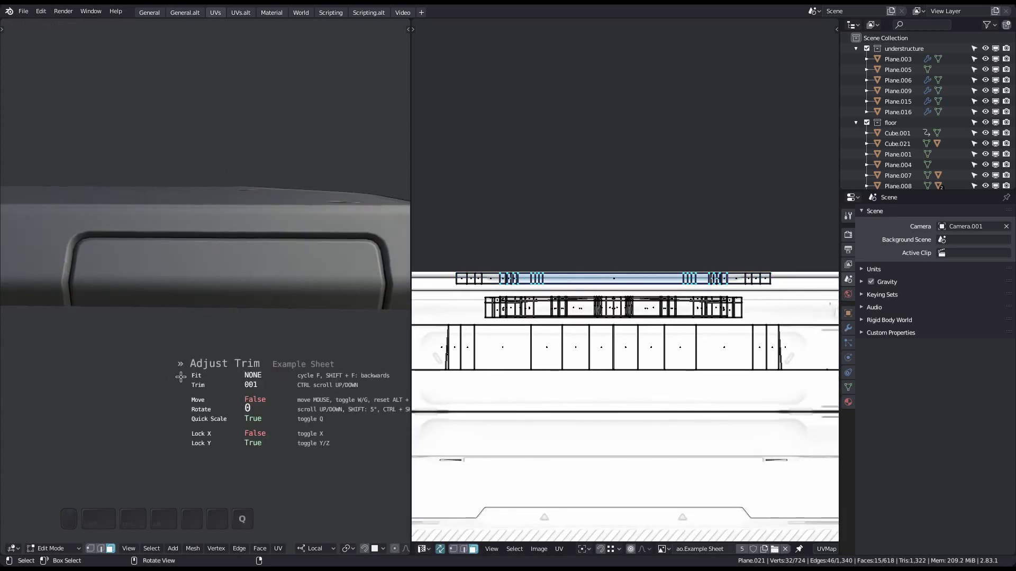
{"action": "left_click", "coordinate": [181, 377]}
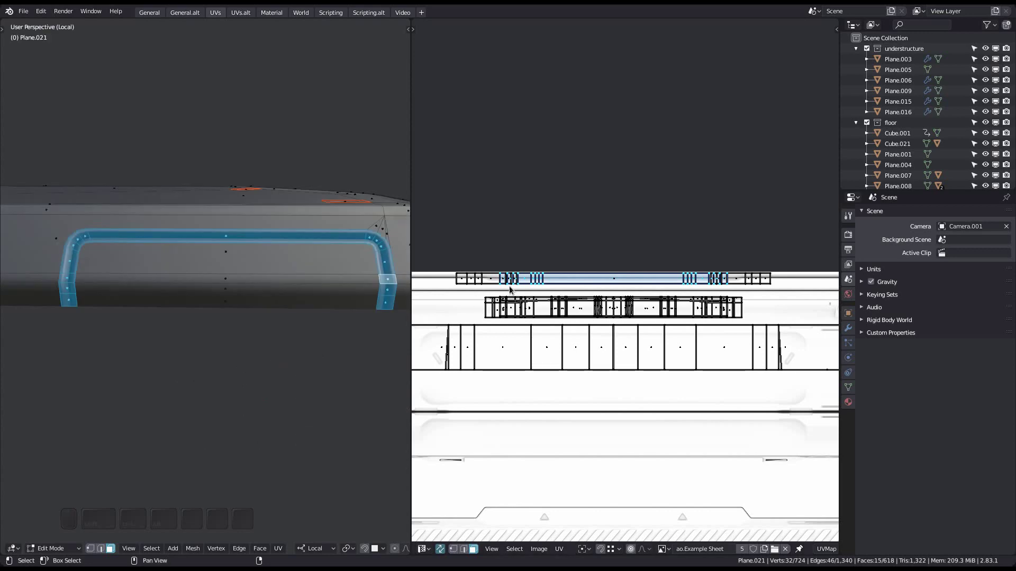
Select the border strip faces along the panel's lower edge, including the short side faces at the angled corner.
{"action": "scroll", "coordinate": [508, 286], "scroll_direction": "up", "scroll_amount": 4}
{"action": "scroll", "coordinate": [506, 275], "scroll_direction": "down", "scroll_amount": 4}
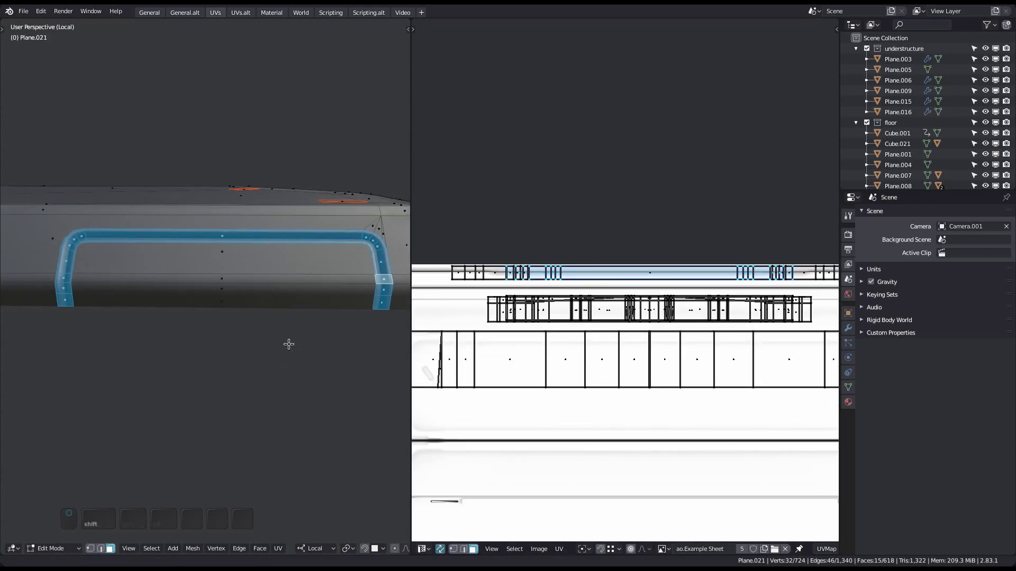
{"action": "middle_click_drag", "start_coordinate": [288, 345], "coordinate": [222, 320]}
{"action": "left_click", "coordinate": [325, 335], "text": "ctrl"}
{"action": "left_click", "coordinate": [238, 341], "text": "ctrl"}
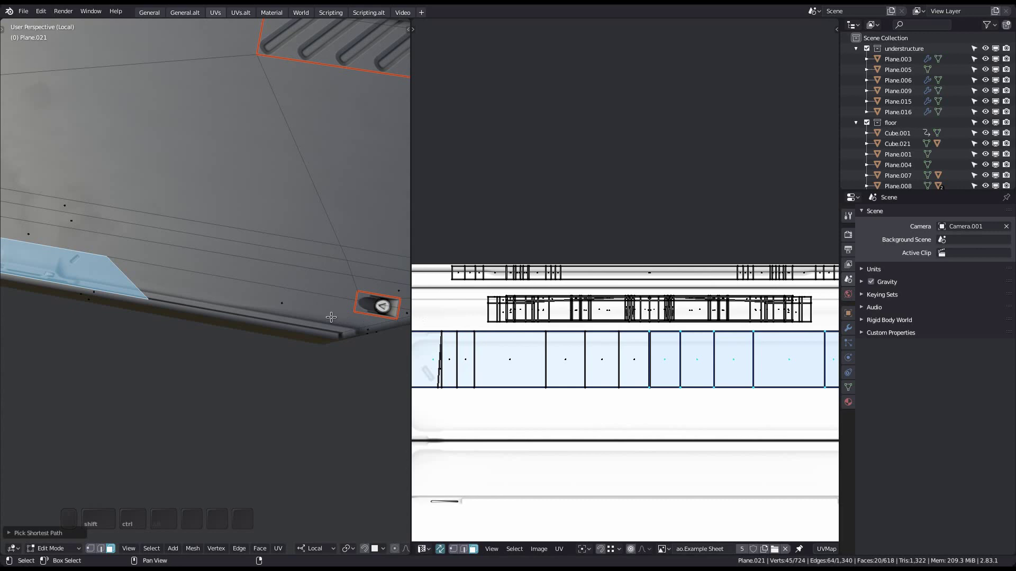
{"action": "middle_click_drag", "start_coordinate": [331, 318], "coordinate": [435, 353]}
{"action": "key", "text": "ctrl+space"}
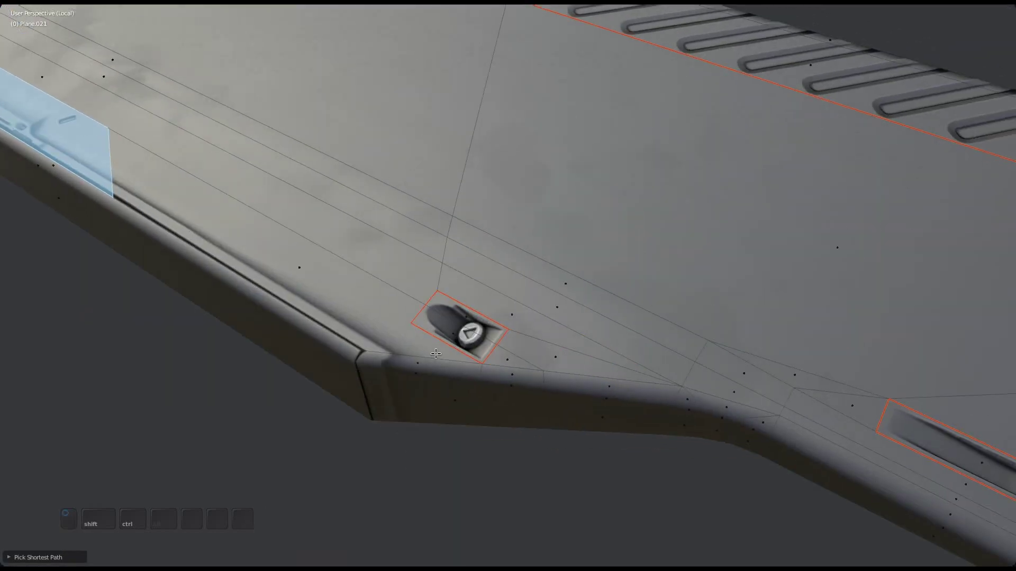
{"action": "left_click", "coordinate": [435, 353], "text": "ctrl"}
{"action": "key", "text": "c"}
{"action": "left_click", "coordinate": [487, 376]}
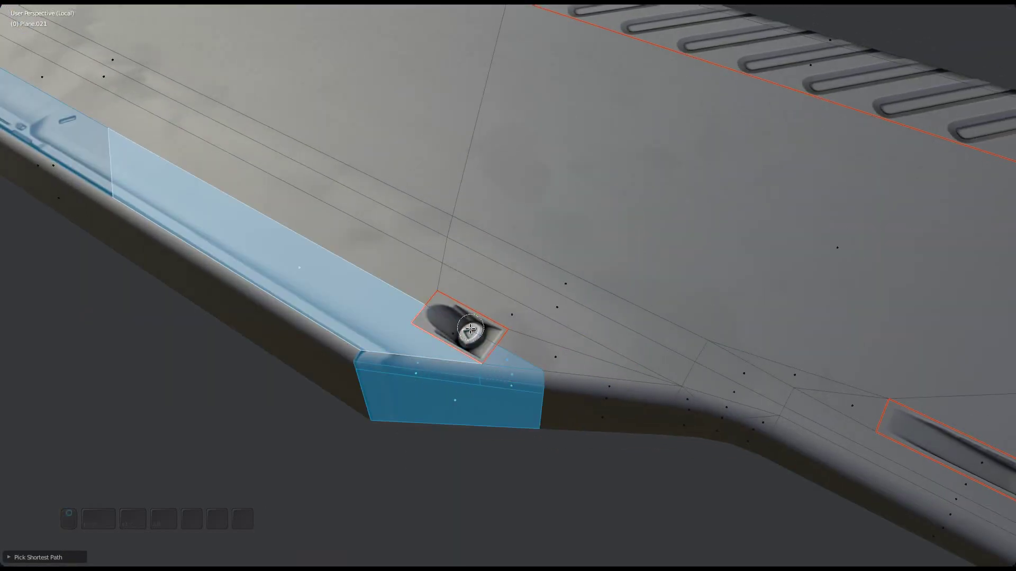
{"action": "key", "text": "Escape"}
Examine the selected outer border strip on the model and its UV layout on the Example Sheet.
{"action": "middle_click_drag", "start_coordinate": [470, 330], "coordinate": [582, 328]}
{"action": "middle_click_drag", "start_coordinate": [582, 328], "coordinate": [899, 312], "text": "shift"}
{"action": "scroll", "coordinate": [571, 368], "scroll_direction": "down", "scroll_amount": 2}
{"action": "middle_click_drag", "start_coordinate": [500, 370], "coordinate": [364, 325]}
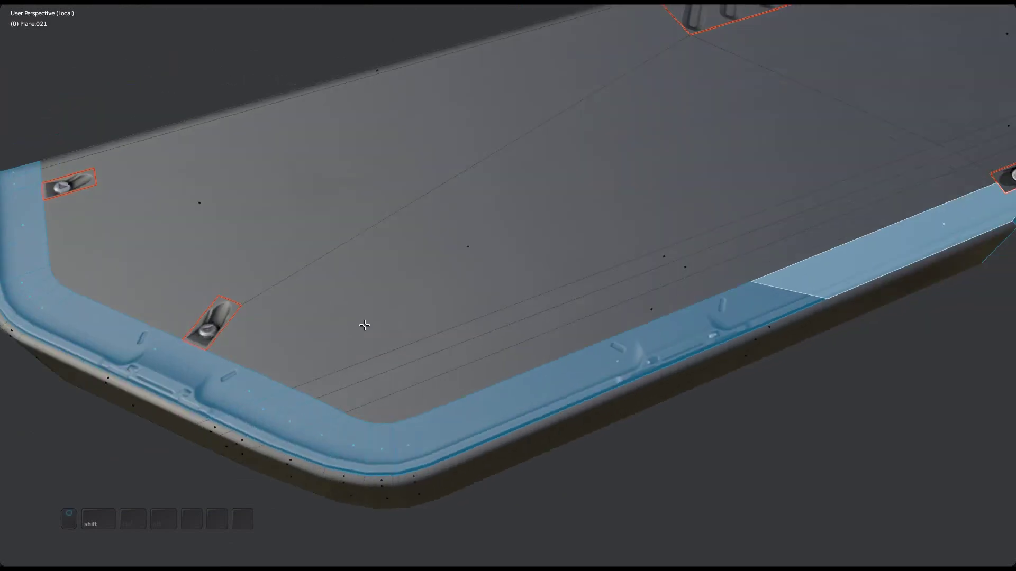
{"action": "scroll", "coordinate": [364, 325], "scroll_direction": "down", "scroll_amount": 8}
{"action": "key", "text": "ctrl+alt+space"}
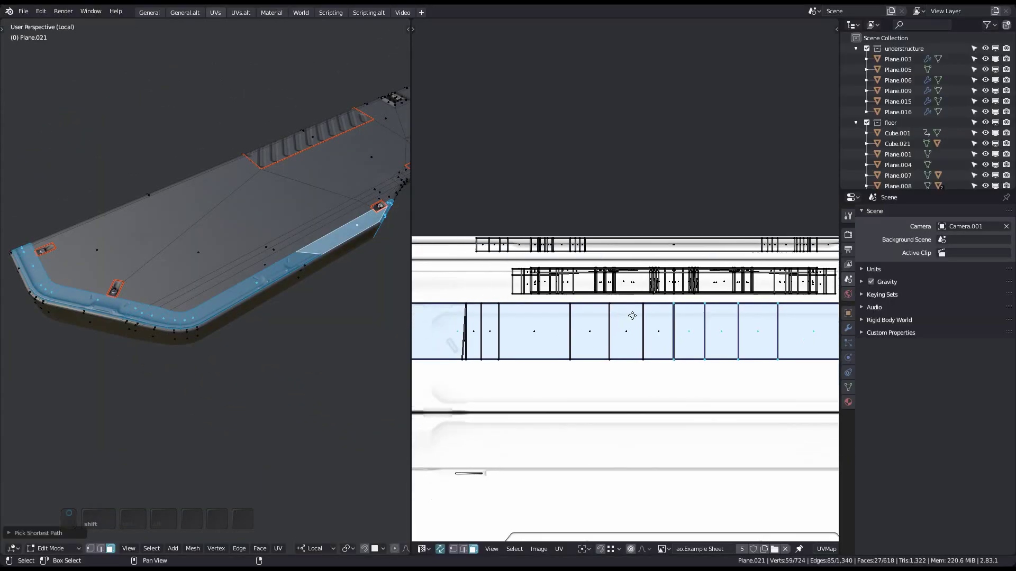
{"action": "scroll", "coordinate": [632, 316], "scroll_direction": "down", "scroll_amount": 3}
{"action": "scroll", "coordinate": [679, 323], "scroll_direction": "down", "scroll_amount": 4}
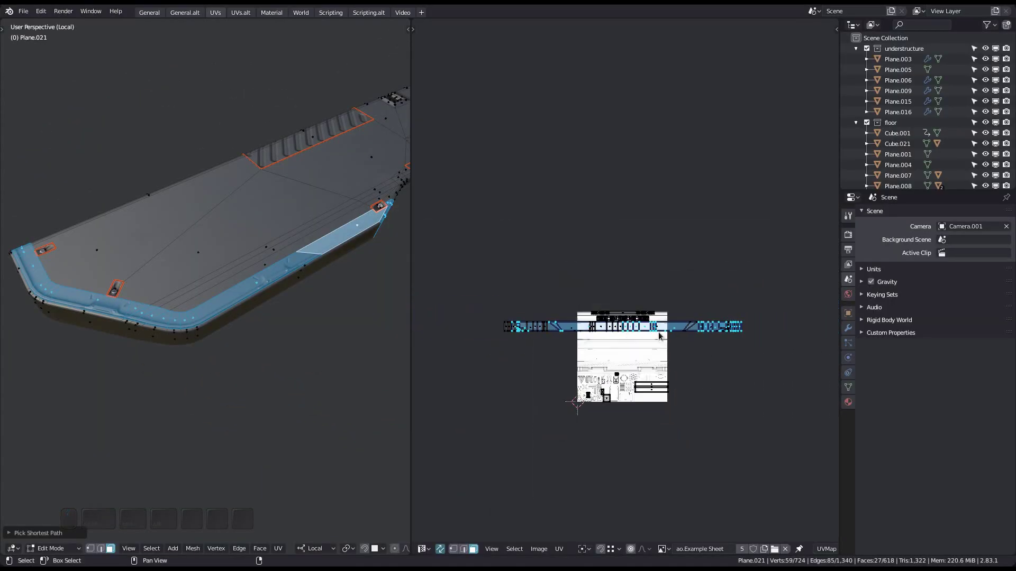
{"action": "scroll", "coordinate": [659, 336], "scroll_direction": "up", "scroll_amount": 10}
Apply Quick Scale to the selected outer border strip with Adjust Trim, keeping trim 005 and Lock Y.
{"action": "middle_click_drag", "start_coordinate": [248, 338], "coordinate": [254, 370], "text": "shift"}
{"action": "key", "text": "ctrl+alt+space"}
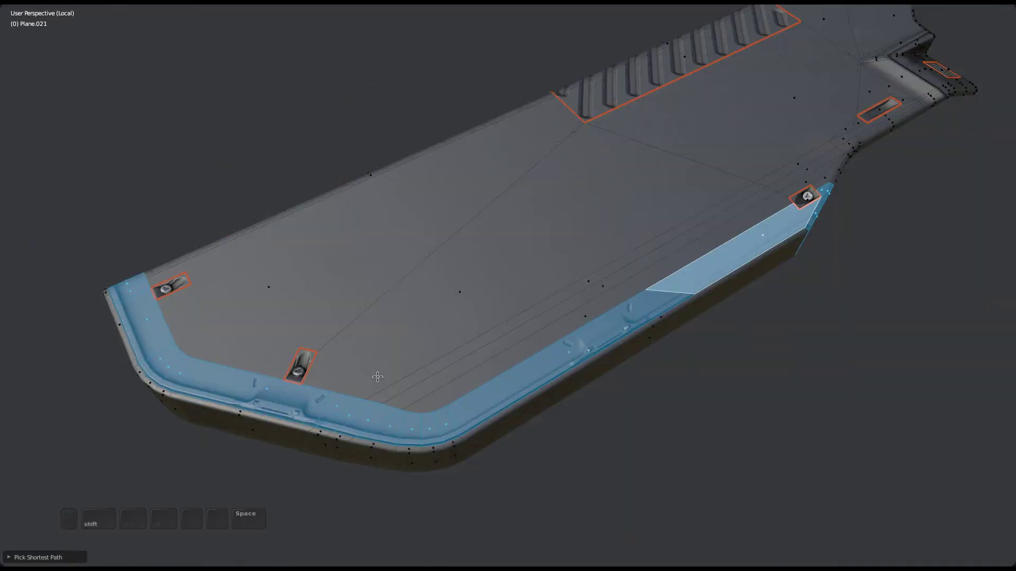
{"action": "middle_click_drag", "start_coordinate": [377, 376], "coordinate": [323, 432]}
{"action": "scroll", "coordinate": [517, 413], "scroll_direction": "up", "scroll_amount": 3}
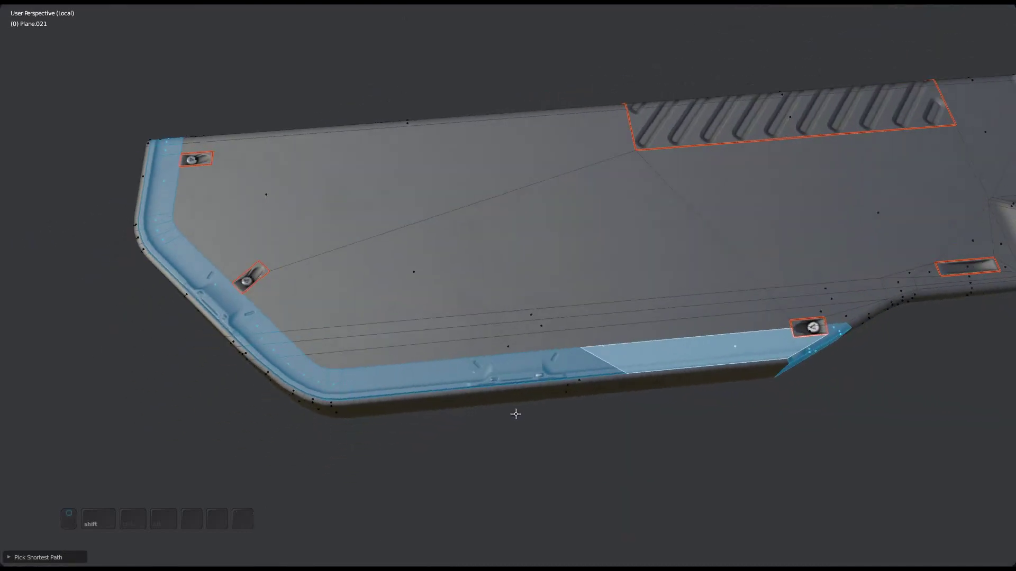
{"action": "key", "text": "d"}
{"action": "key", "text": "a"}
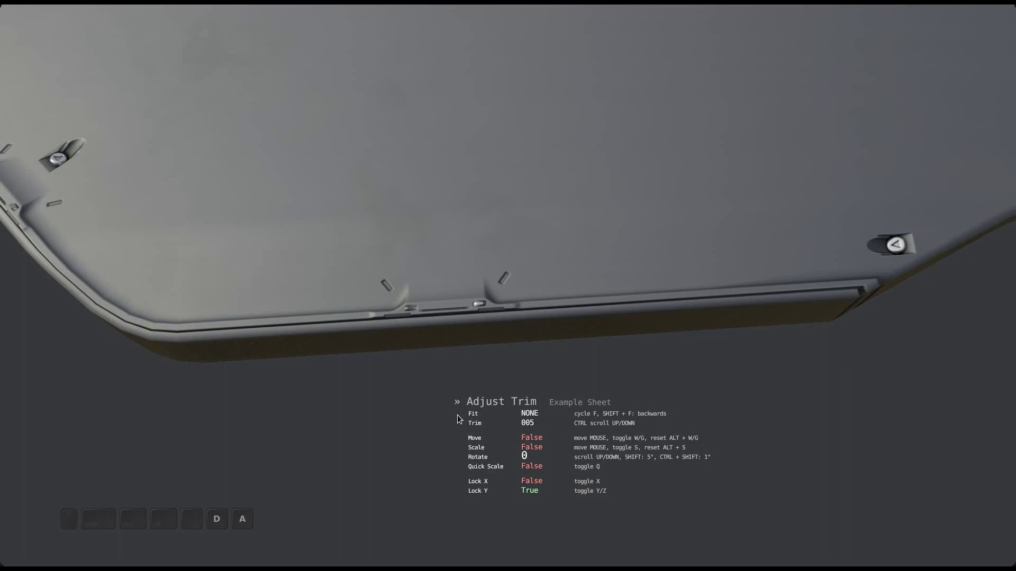
{"action": "key", "text": "q"}
{"action": "left_click", "coordinate": [457, 415]}
{"action": "key", "text": "shift+space"}
{"action": "middle_click_drag", "start_coordinate": [598, 350], "coordinate": [574, 360]}
{"action": "scroll", "coordinate": [574, 360], "scroll_direction": "down", "scroll_amount": 4}
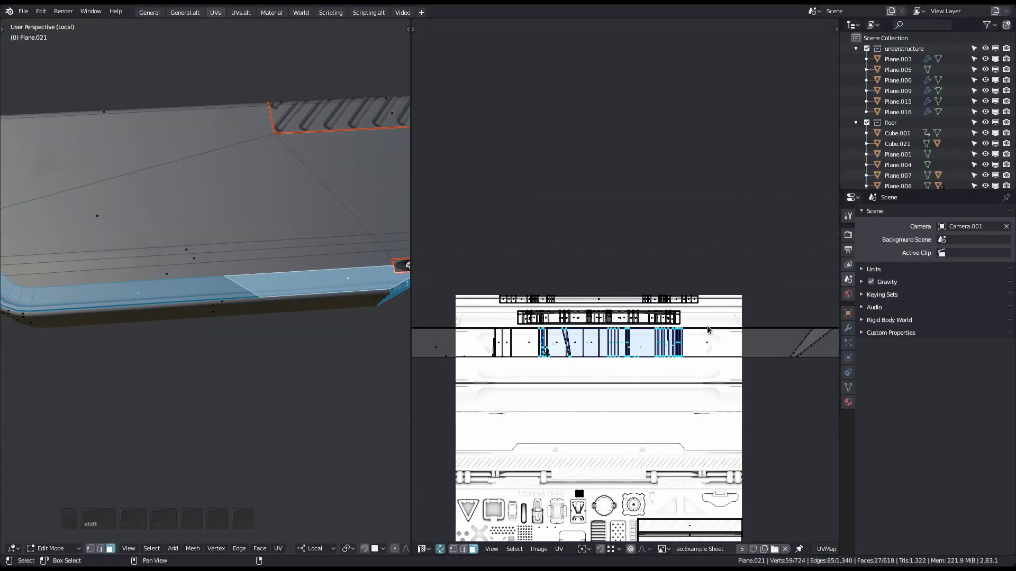
{"action": "scroll", "coordinate": [370, 357], "scroll_direction": "down", "scroll_amount": 2}
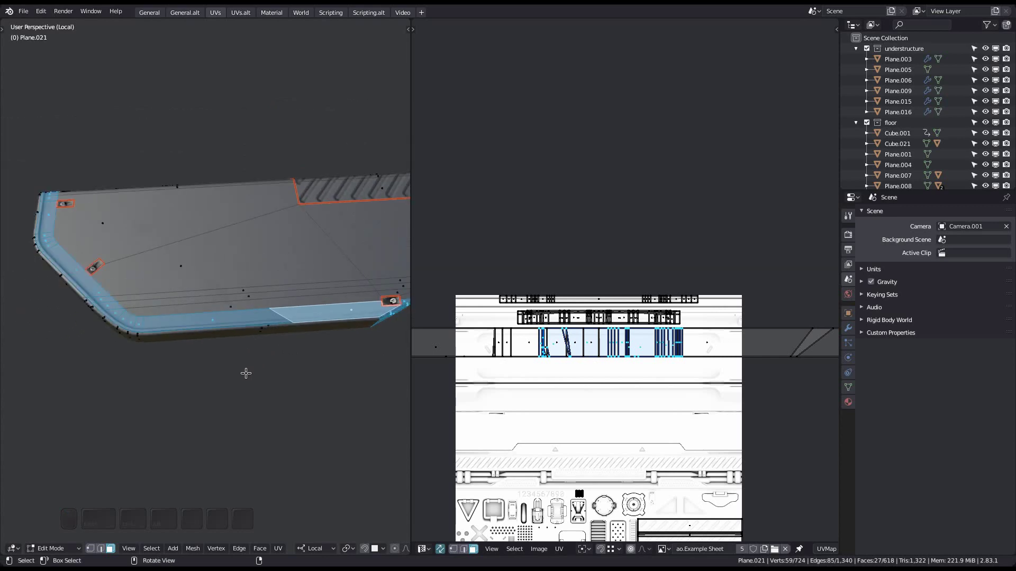
Dissolve the slanted edge crossing the lower border strip between the clip detail and the round fastener.
{"action": "key", "text": "F1"}
{"action": "key", "text": "ctrl+space"}
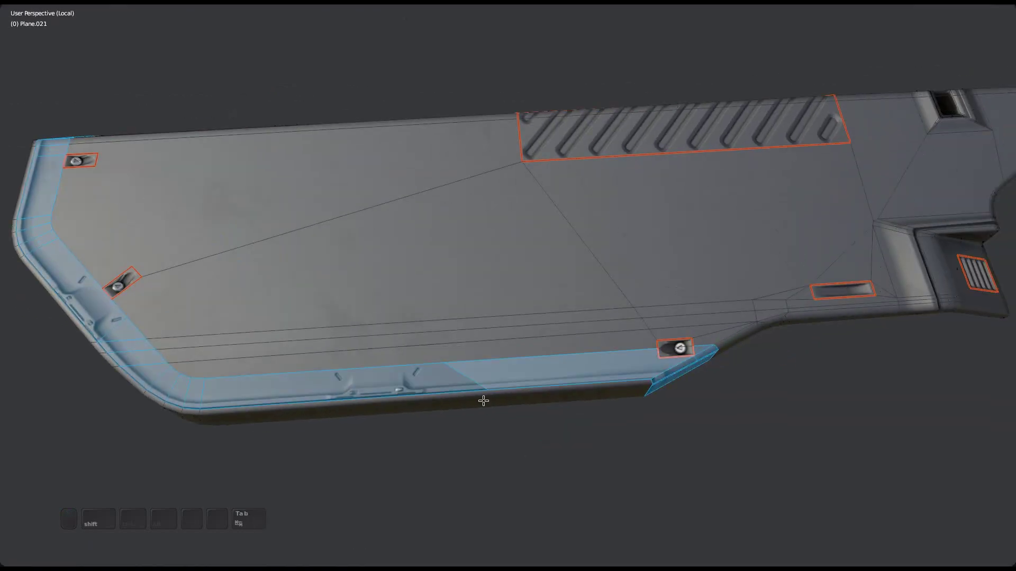
{"action": "key", "text": "alt+t"}
{"action": "scroll", "coordinate": [480, 406], "scroll_direction": "up", "scroll_amount": 4}
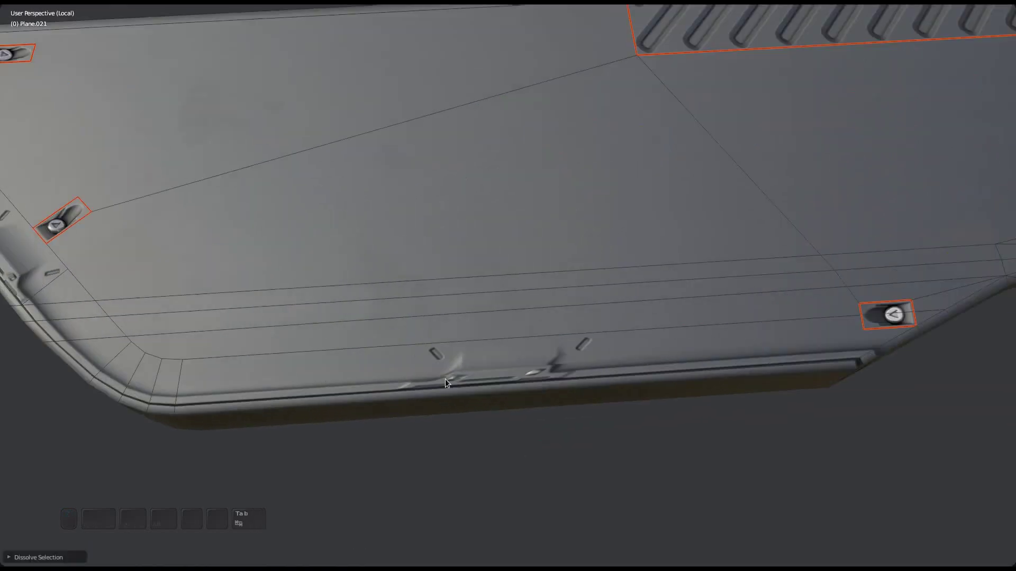
Cut a new, steeper edge across the lower border strip, just past the recessed clip detail.
{"action": "left_click", "coordinate": [445, 379], "text": "shift"}
{"action": "scroll", "coordinate": [188, 379], "scroll_direction": "up", "scroll_amount": 1}
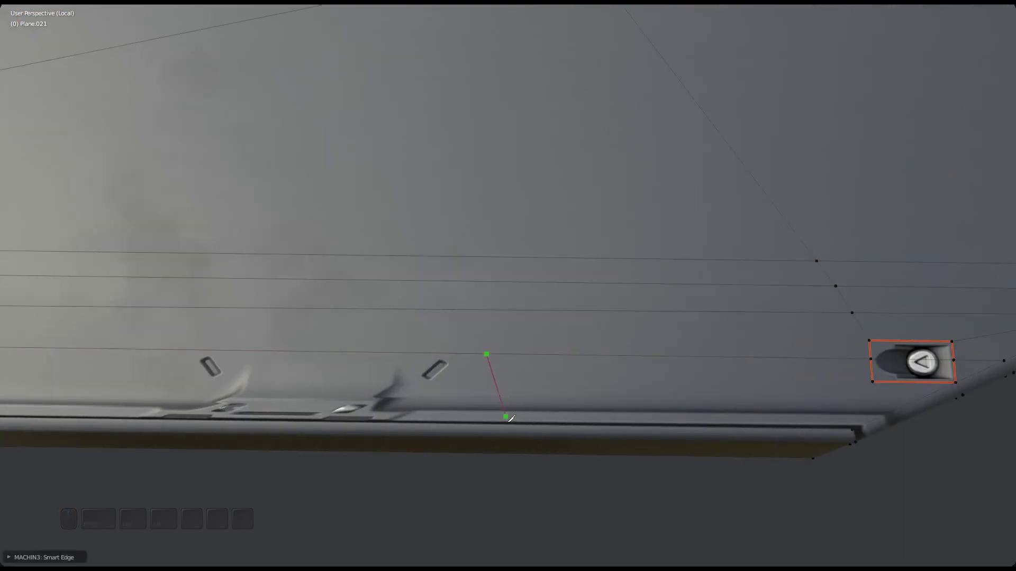
{"action": "left_click", "coordinate": [508, 425]}
{"action": "key", "text": "space"}
{"action": "middle_click_drag", "start_coordinate": [507, 423], "coordinate": [575, 410], "text": "shift"}
{"action": "scroll", "coordinate": [572, 410], "scroll_direction": "down", "scroll_amount": 3}
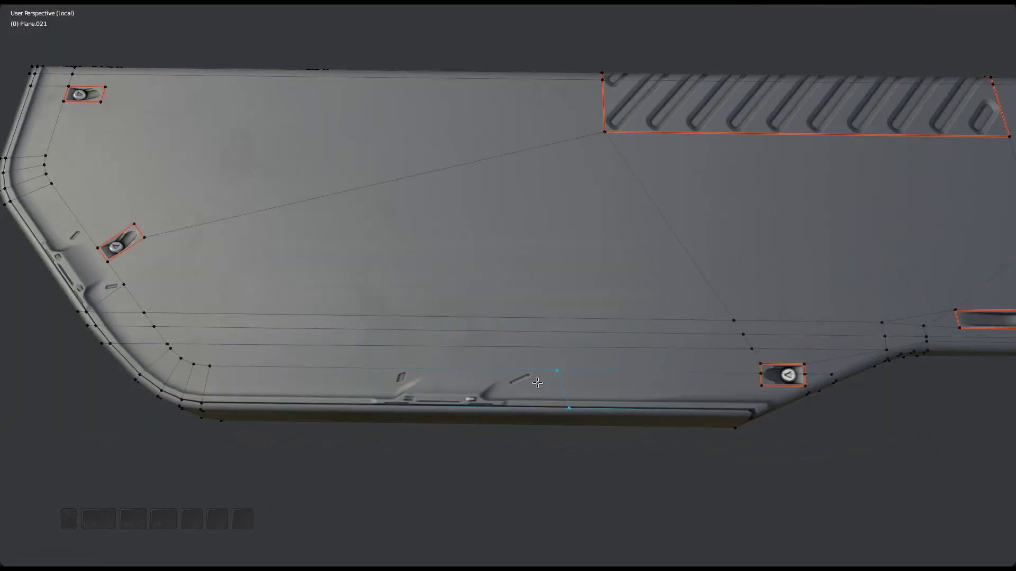
Slide the new edge's upper vertex in the UV editor about -0.076 along X, and fine-tune it to straighten the clip detail.
{"action": "key", "text": "shift+space"}
{"action": "middle_click_drag", "start_coordinate": [551, 375], "coordinate": [642, 338]}
{"action": "scroll", "coordinate": [643, 338], "scroll_direction": "up", "scroll_amount": 5}
{"action": "key", "text": "Tab"}
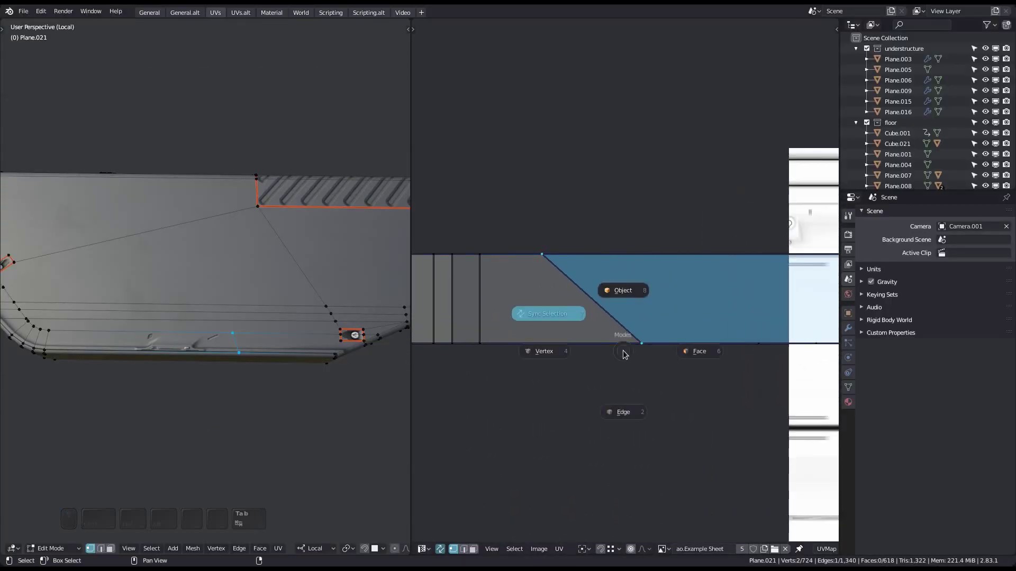
{"action": "middle_click_drag", "start_coordinate": [641, 348], "coordinate": [644, 366], "text": "shift"}
{"action": "scroll", "coordinate": [205, 357], "scroll_direction": "up", "scroll_amount": 3}
{"action": "middle_click_drag", "start_coordinate": [227, 360], "coordinate": [265, 374], "text": "shift"}
{"action": "key", "text": "g"}
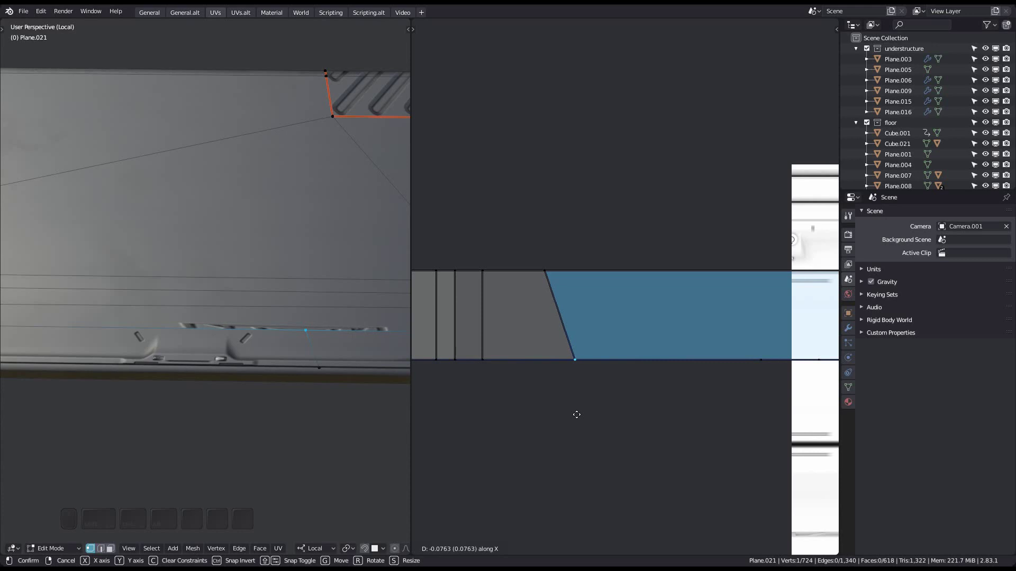
{"action": "left_click", "coordinate": [577, 414]}
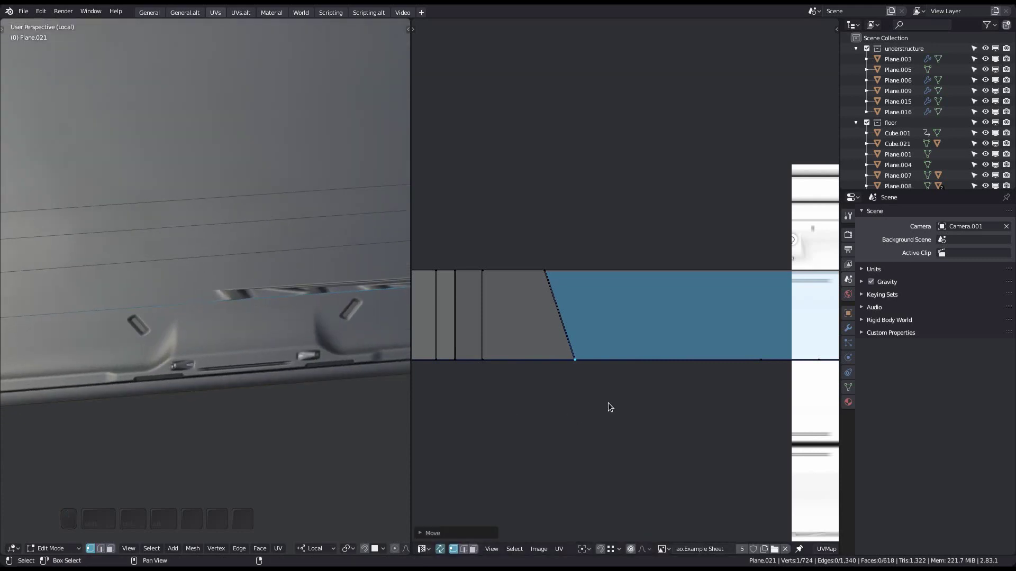
{"action": "key", "text": "g"}
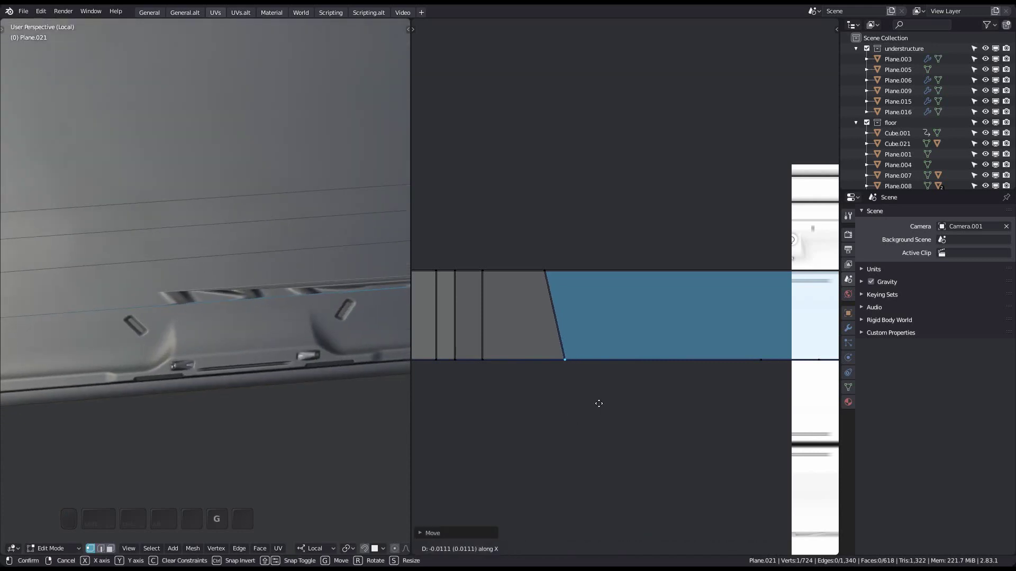
{"action": "left_click", "coordinate": [604, 405]}
Select the narrow panel face directly above the border strip that shows the distorted trim details.
{"action": "scroll", "coordinate": [318, 344], "scroll_direction": "down", "scroll_amount": 3}
{"action": "middle_click_drag", "start_coordinate": [339, 341], "coordinate": [281, 348]}
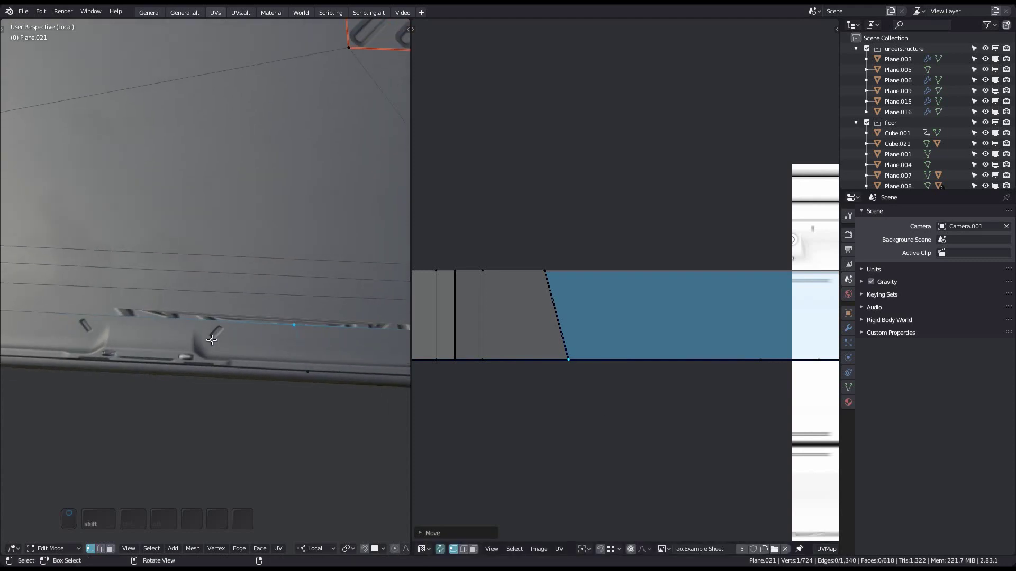
{"action": "scroll", "coordinate": [281, 348], "scroll_direction": "down", "scroll_amount": 1}
{"action": "key", "text": "Tab"}
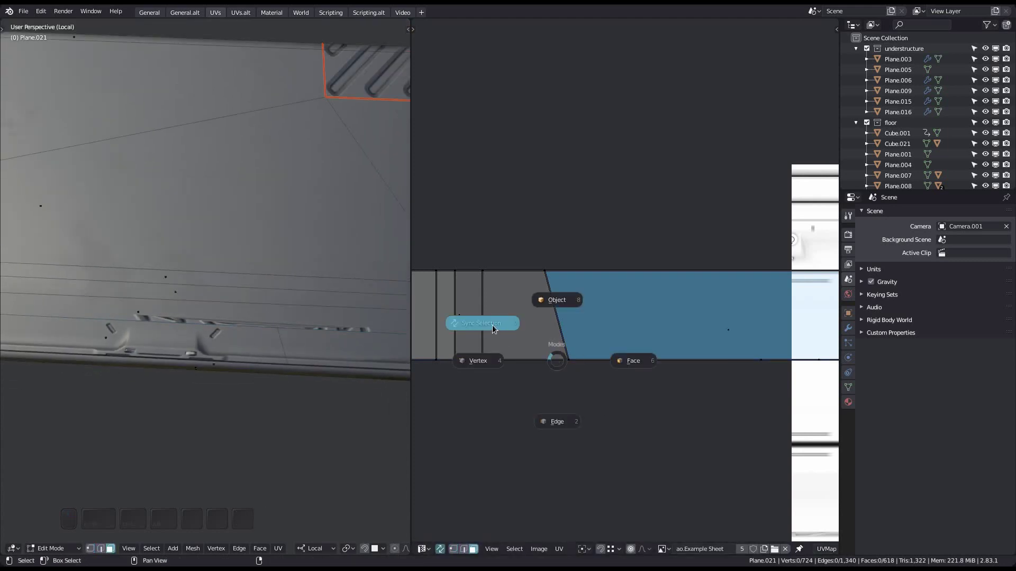
{"action": "key", "text": "Escape"}
{"action": "key", "text": "Tab"}
{"action": "left_click", "coordinate": [258, 323]}
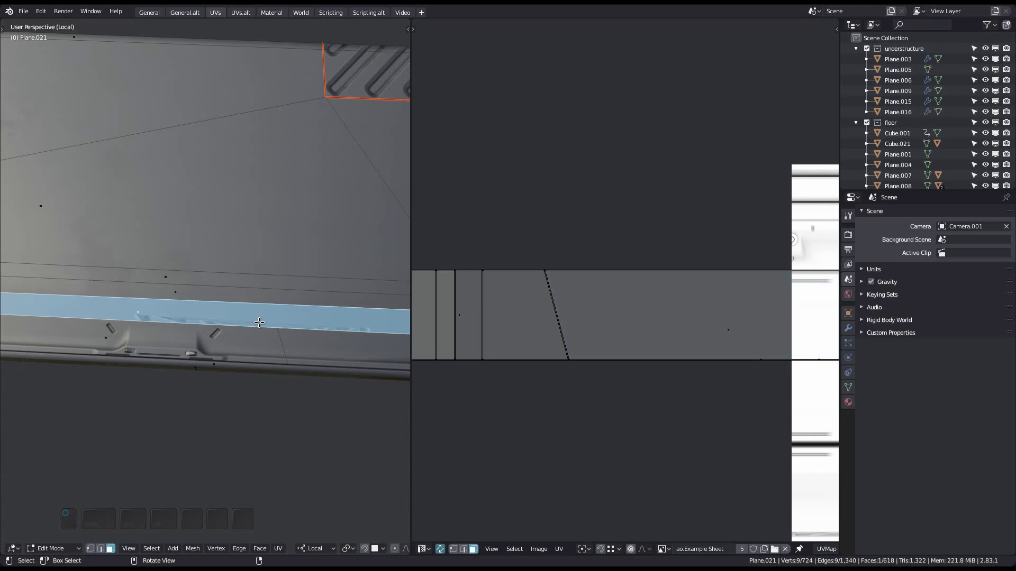
Reset the distorted face's UVs onto the plain area of the trim sheet, and clear the selection.
{"action": "middle_click_drag", "start_coordinate": [265, 367], "coordinate": [274, 323], "text": "shift"}
{"action": "scroll", "coordinate": [370, 351], "scroll_direction": "down", "scroll_amount": 1}
{"action": "scroll", "coordinate": [561, 432], "scroll_direction": "down", "scroll_amount": 8}
{"action": "middle_click_drag", "start_coordinate": [629, 462], "coordinate": [595, 310]}
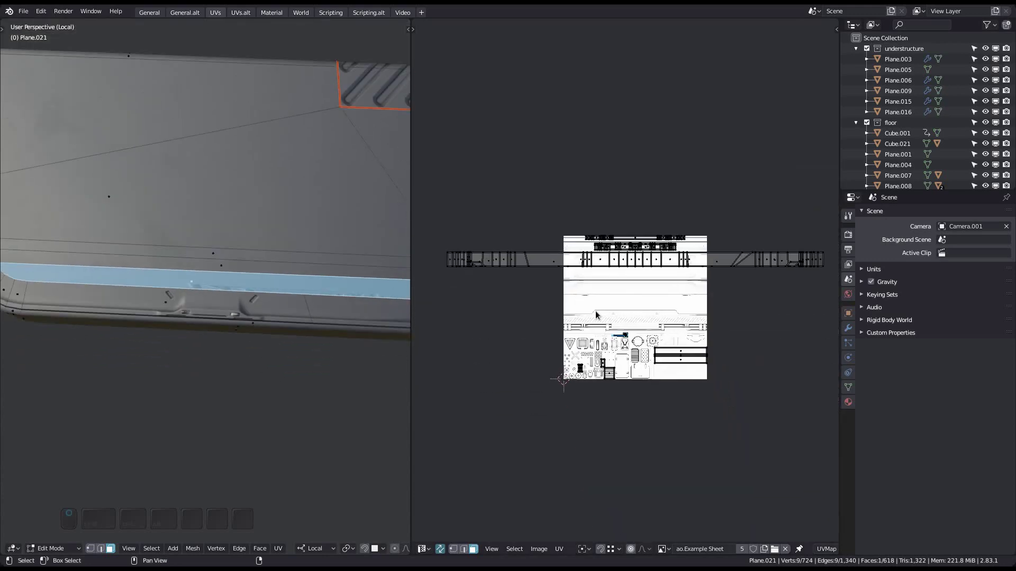
{"action": "scroll", "coordinate": [595, 312], "scroll_direction": "up", "scroll_amount": 9}
{"action": "middle_click_drag", "start_coordinate": [275, 354], "coordinate": [197, 399]}
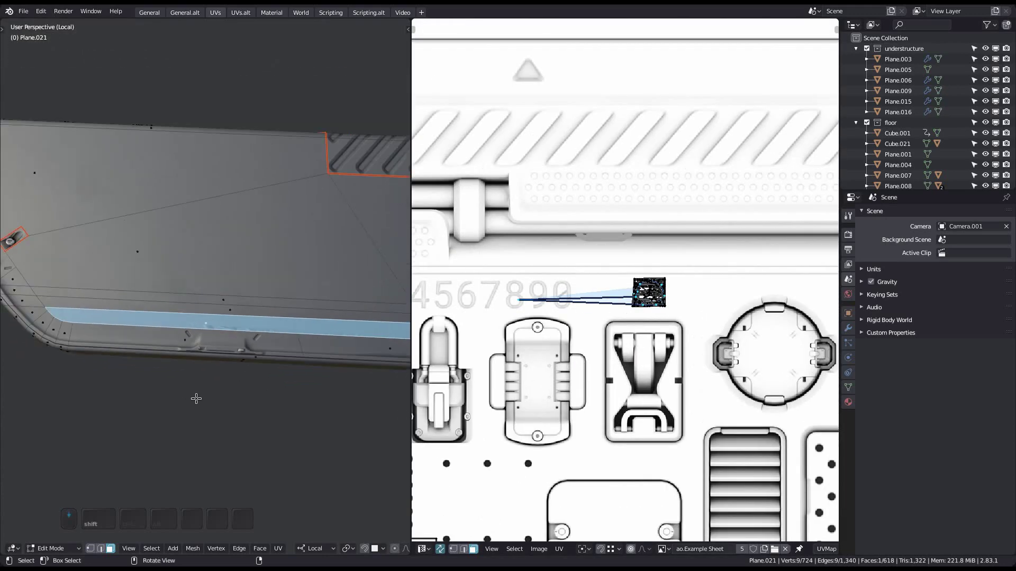
{"action": "key", "text": "d"}
{"action": "key", "text": "w"}
{"action": "key", "text": "a"}
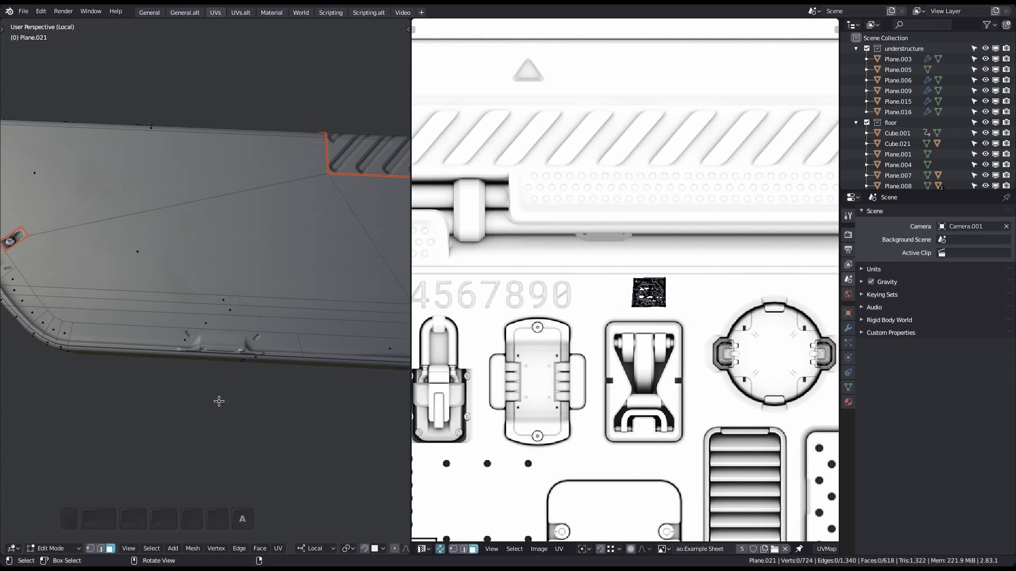
Select the slotted vent insert on the raised corner block at the panel's other end.
{"action": "key", "text": "Tab"}
{"action": "scroll", "coordinate": [259, 395], "scroll_direction": "down", "scroll_amount": 1}
{"action": "key", "text": "ctrl+alt+space"}
{"action": "middle_click_drag", "start_coordinate": [357, 397], "coordinate": [469, 392]}
{"action": "key", "text": "Tab"}
{"action": "key", "text": "ctrl+l"}
Replace the vent insert's trim with the round ring trim in Adjust Trim, using Auto fit and Lock Y.
{"action": "key", "text": "d"}
{"action": "key", "text": "a"}
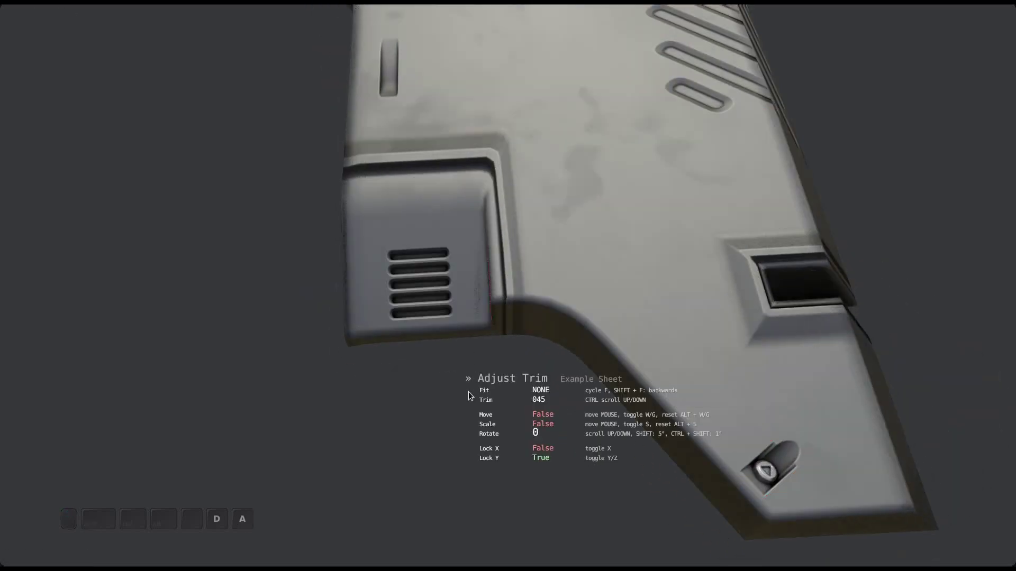
{"action": "scroll", "coordinate": [469, 392], "scroll_direction": "down", "scroll_amount": 2, "text": "ctrl"}
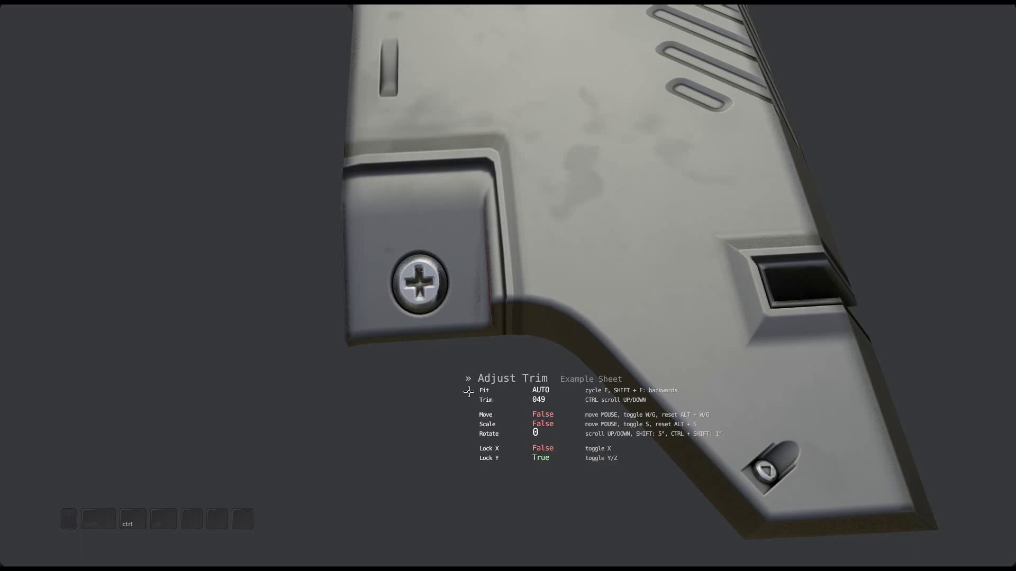
{"action": "scroll", "coordinate": [468, 392], "scroll_direction": "down", "scroll_amount": 3, "text": "ctrl"}
{"action": "scroll", "coordinate": [469, 391], "scroll_direction": "up", "scroll_amount": 3, "text": "ctrl"}
{"action": "left_click", "coordinate": [468, 392]}
Select the L-shaped border strip around the corner block and assign trim 005 with Auto fit in Adjust Trim.
{"action": "middle_click_drag", "start_coordinate": [470, 390], "coordinate": [447, 294]}
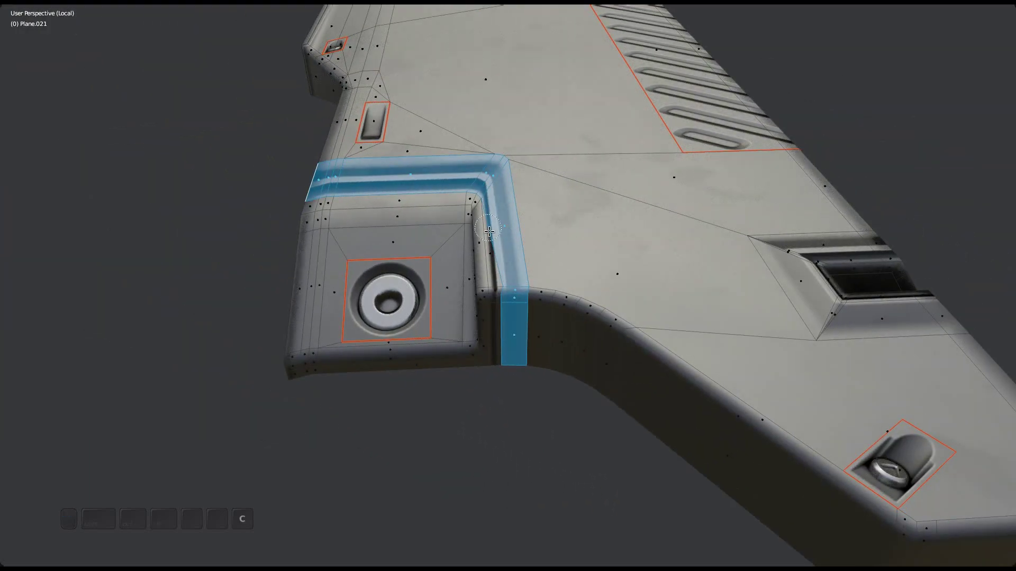
{"action": "middle_click_drag", "start_coordinate": [505, 289], "coordinate": [485, 422]}
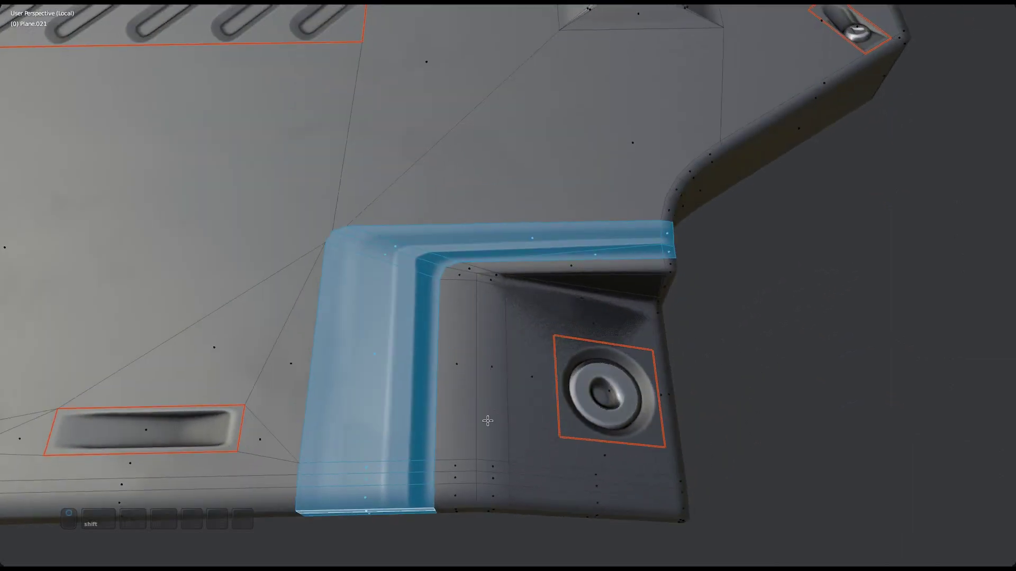
{"action": "middle_click_drag", "start_coordinate": [461, 535], "coordinate": [494, 424], "text": "shift"}
{"action": "key", "text": "d"}
{"action": "key", "text": "a"}
{"action": "scroll", "coordinate": [494, 423], "scroll_direction": "down", "scroll_amount": 3, "text": "ctrl"}
{"action": "scroll", "coordinate": [494, 422], "scroll_direction": "up", "scroll_amount": 1, "text": "ctrl"}
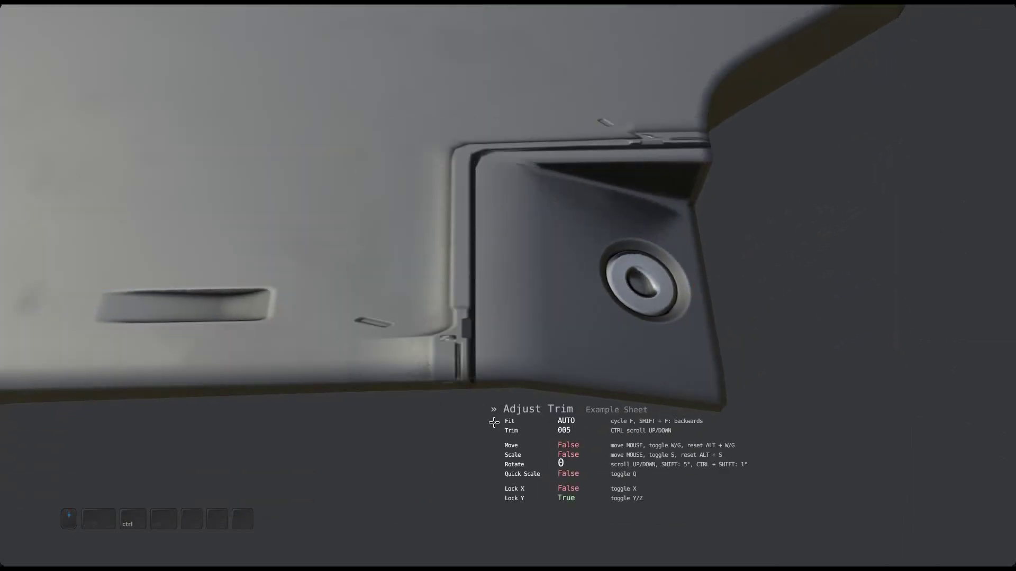
{"action": "left_click", "coordinate": [494, 423]}
Run Adjust Trim again on the corner block's border strip, keeping trim 005 and Lock Y.
{"action": "middle_click_drag", "start_coordinate": [495, 423], "coordinate": [445, 379]}
{"action": "key", "text": "d"}
{"action": "key", "text": "a"}
{"action": "left_click", "coordinate": [362, 376]}
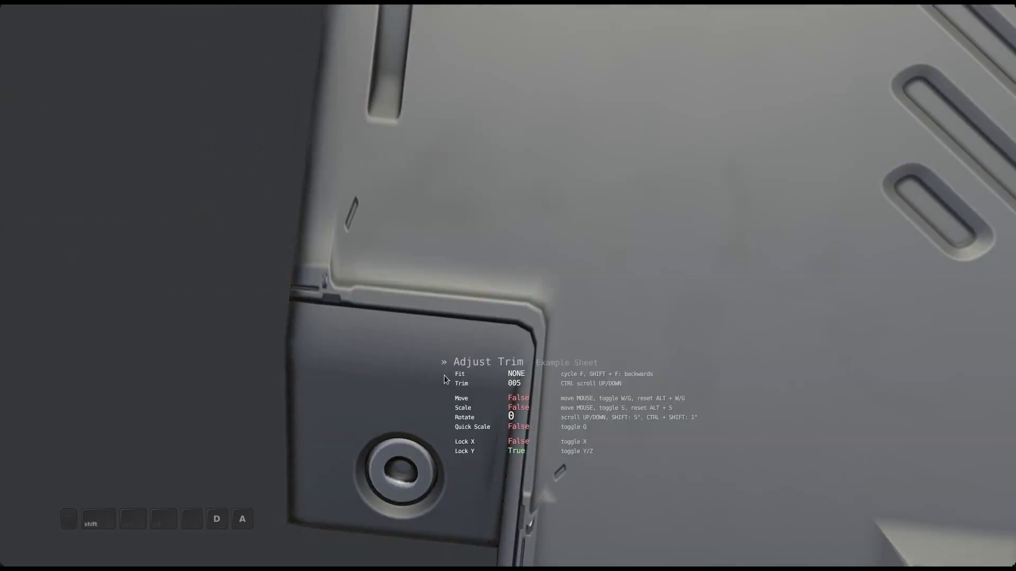